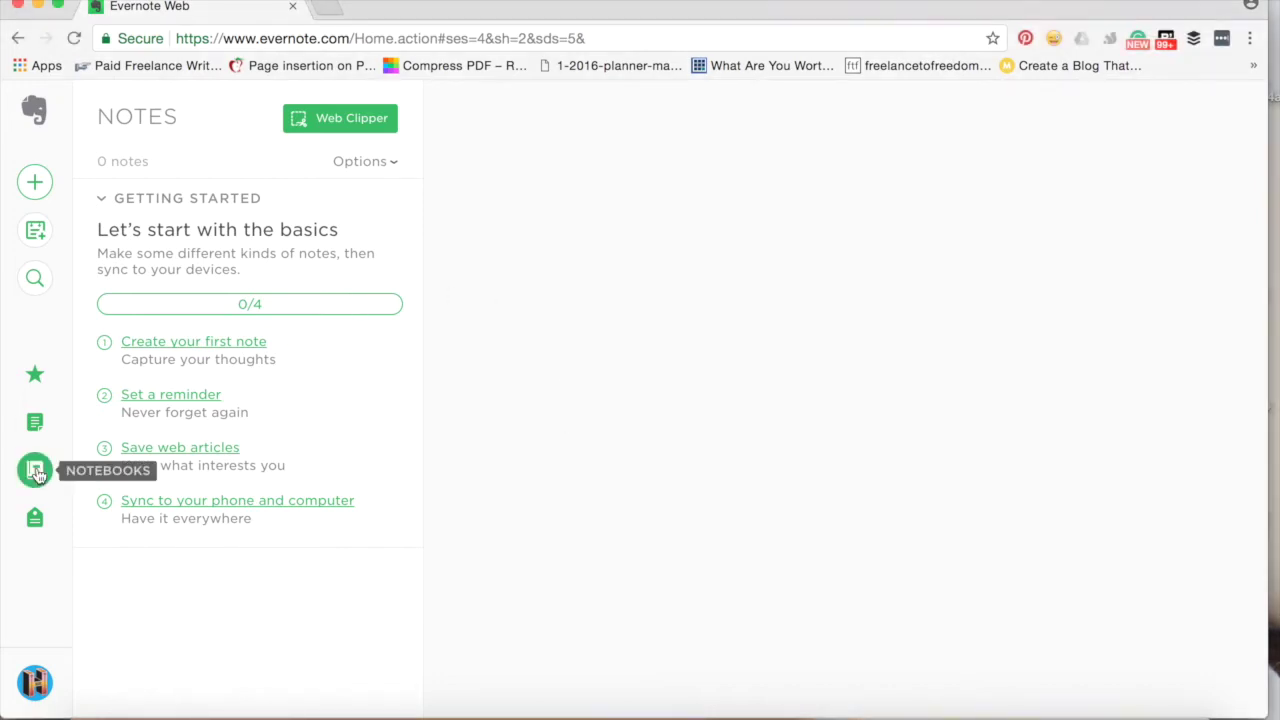
Step: From the Notebooks list, create and open a new notebook named 'December Content Ideas'
click(35, 470)
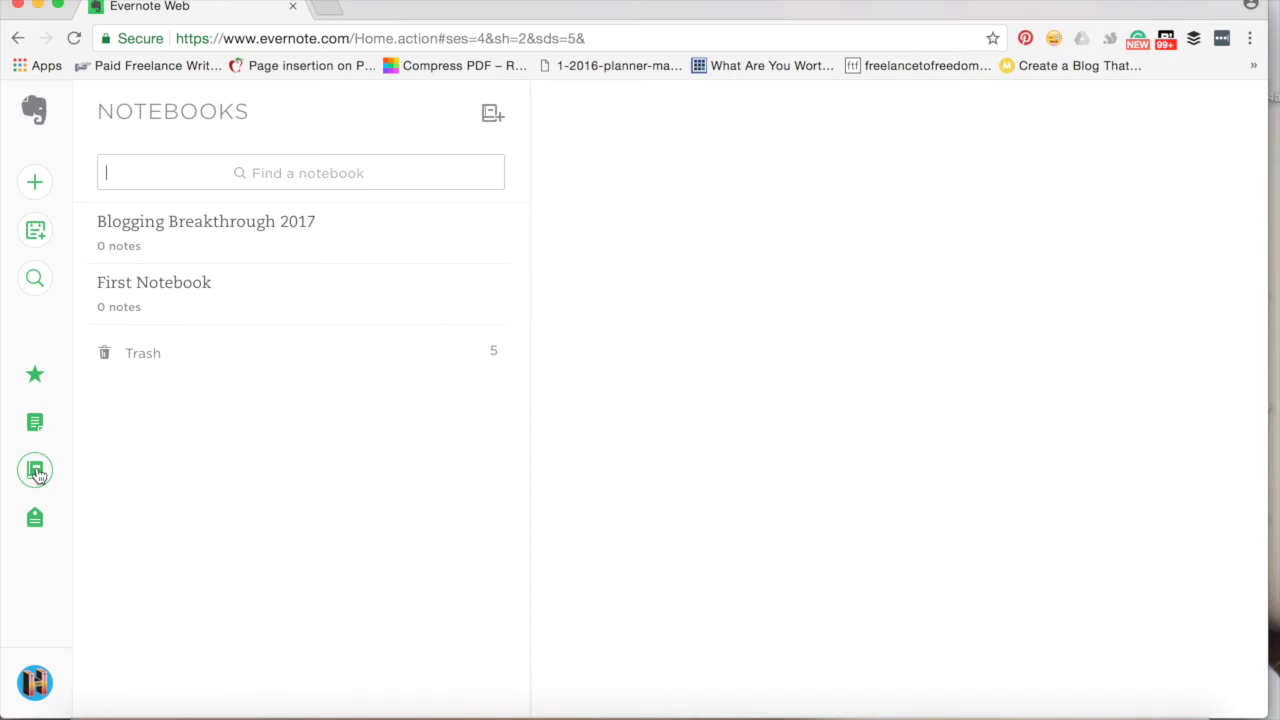
click(493, 114)
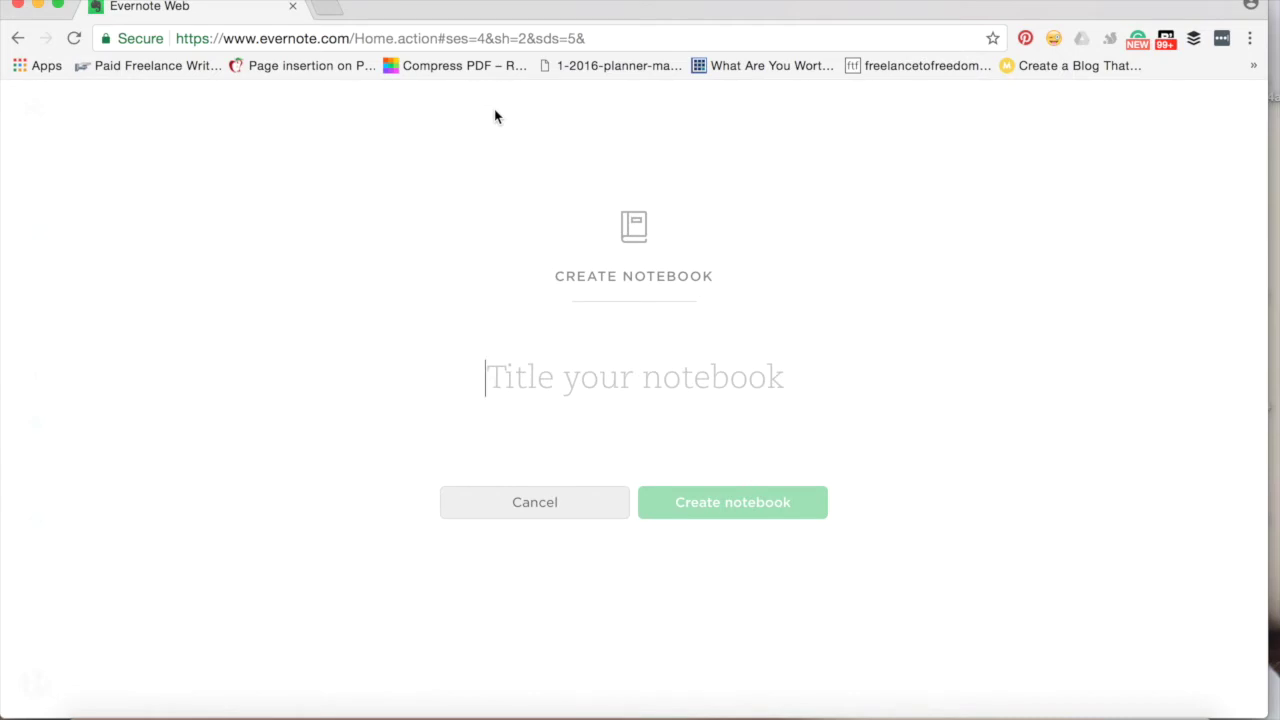
text(December Content Ideas)
click(699, 516)
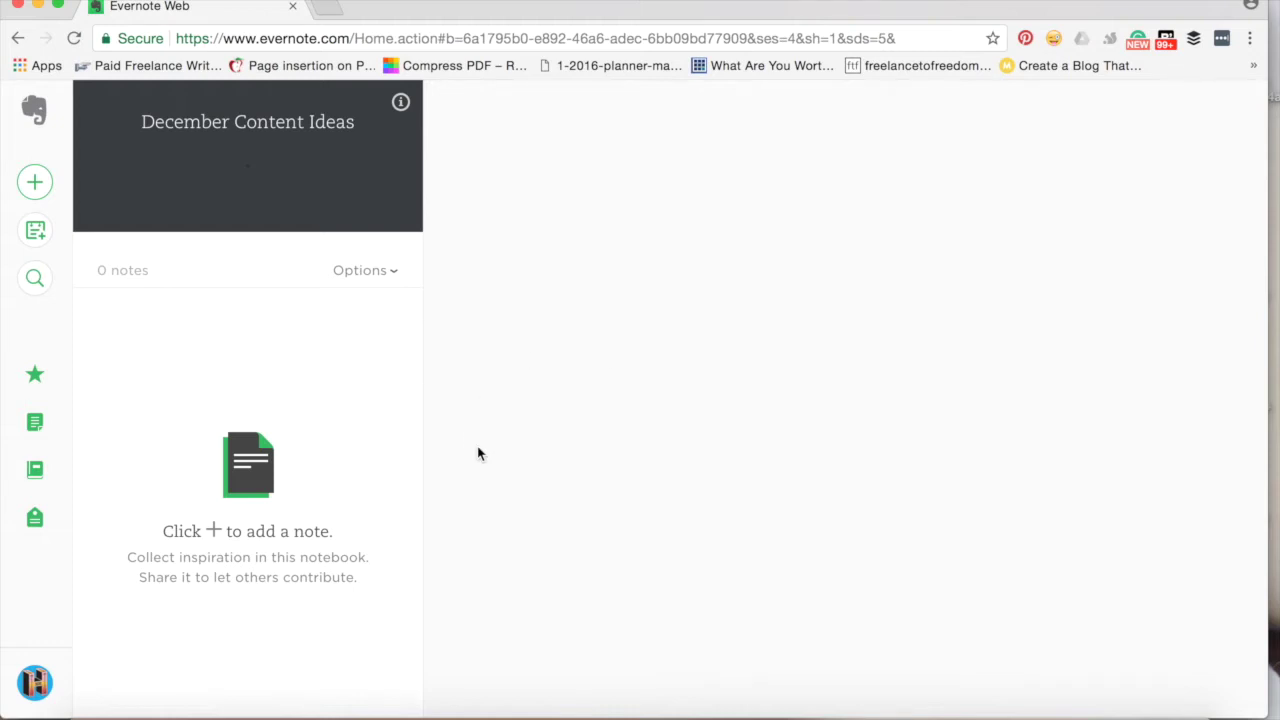
Step: Add two notes titled 'Creating Content' and 'Be Productive' to the notebook
click(44, 187)
text(Creating Content)
key(Return)
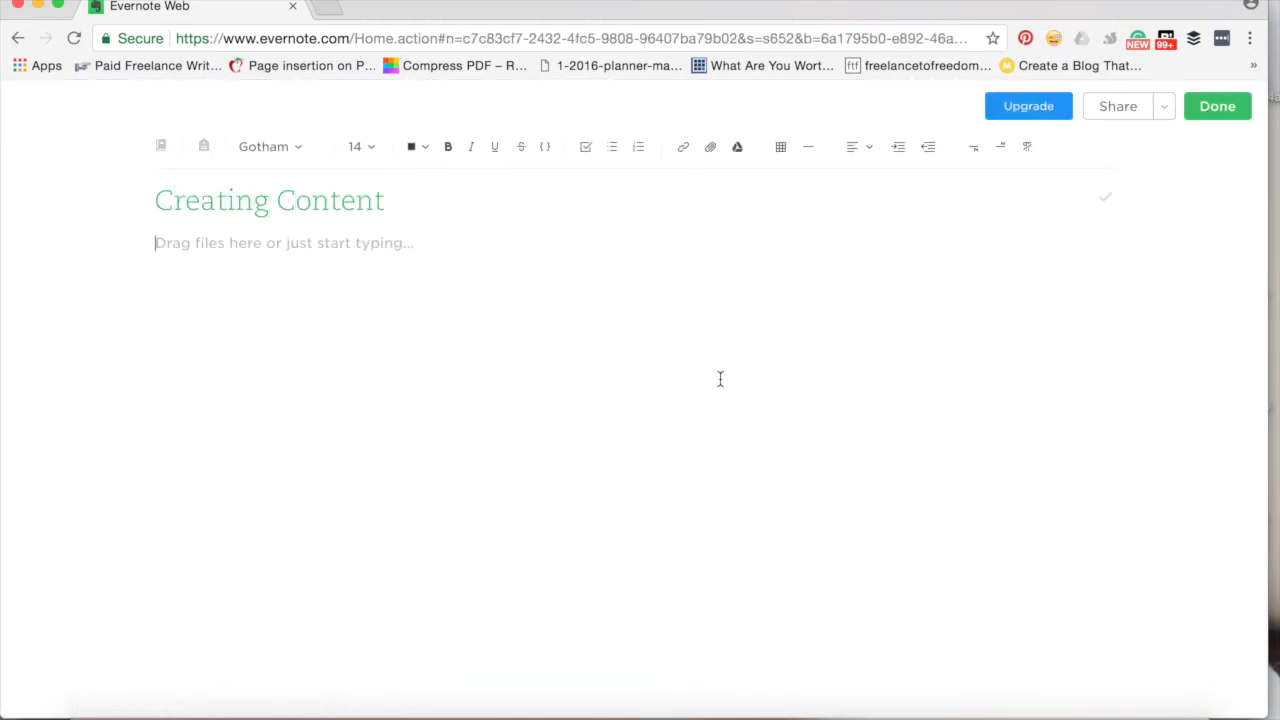
click(1214, 106)
click(40, 187)
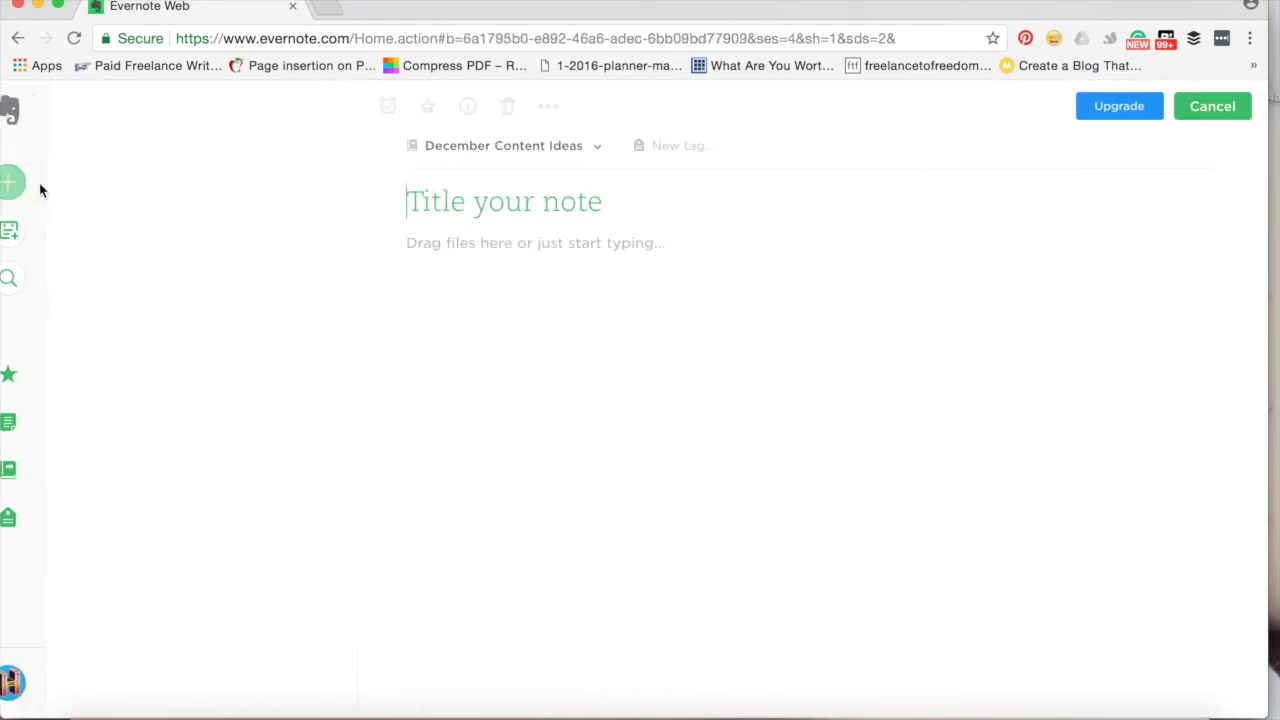
text(Be Productive)
key(Return)
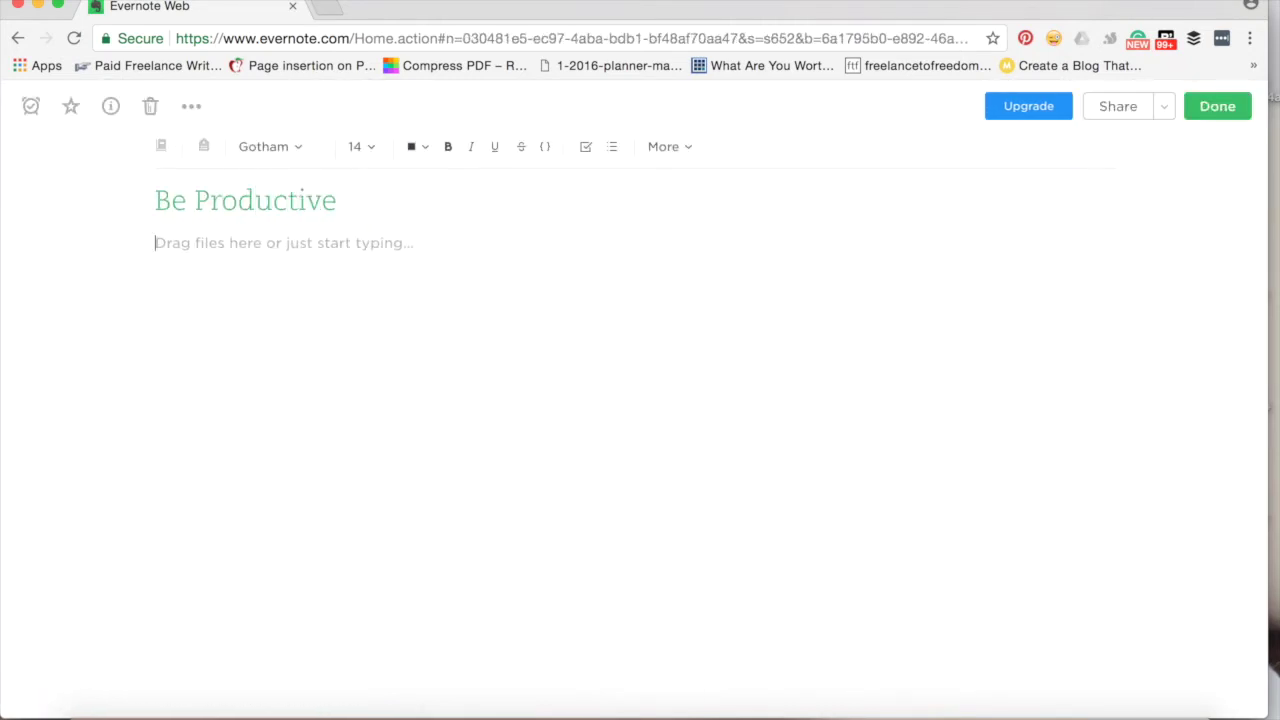
click(1214, 106)
Step: Add two more notes titled 'Get Social' and 'Build a Community'
click(35, 181)
text(Get Social)
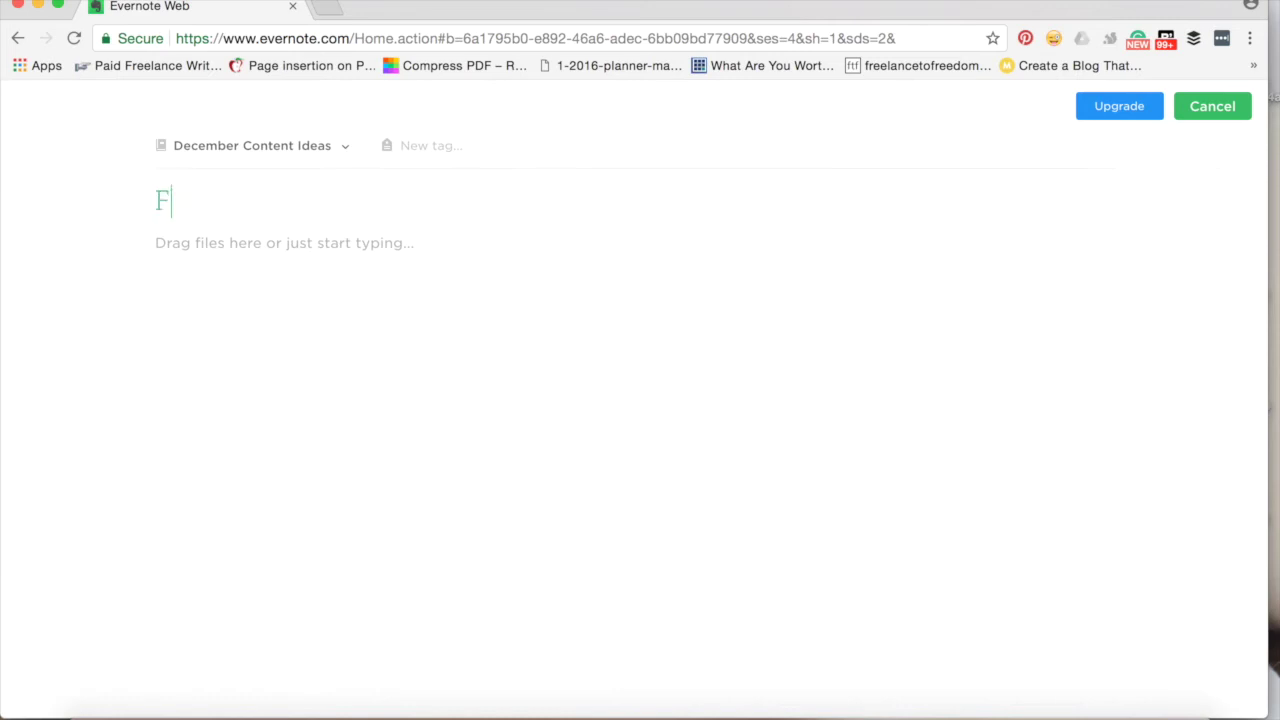
key(Return)
click(1232, 106)
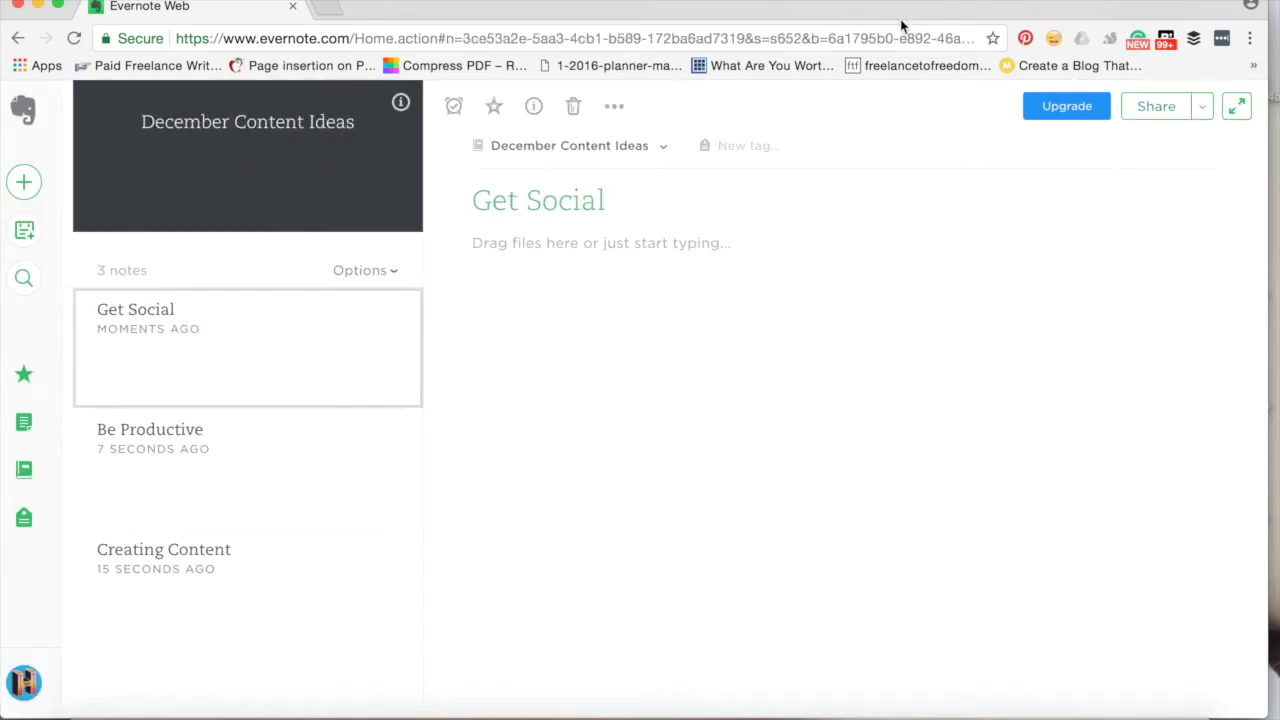
click(31, 183)
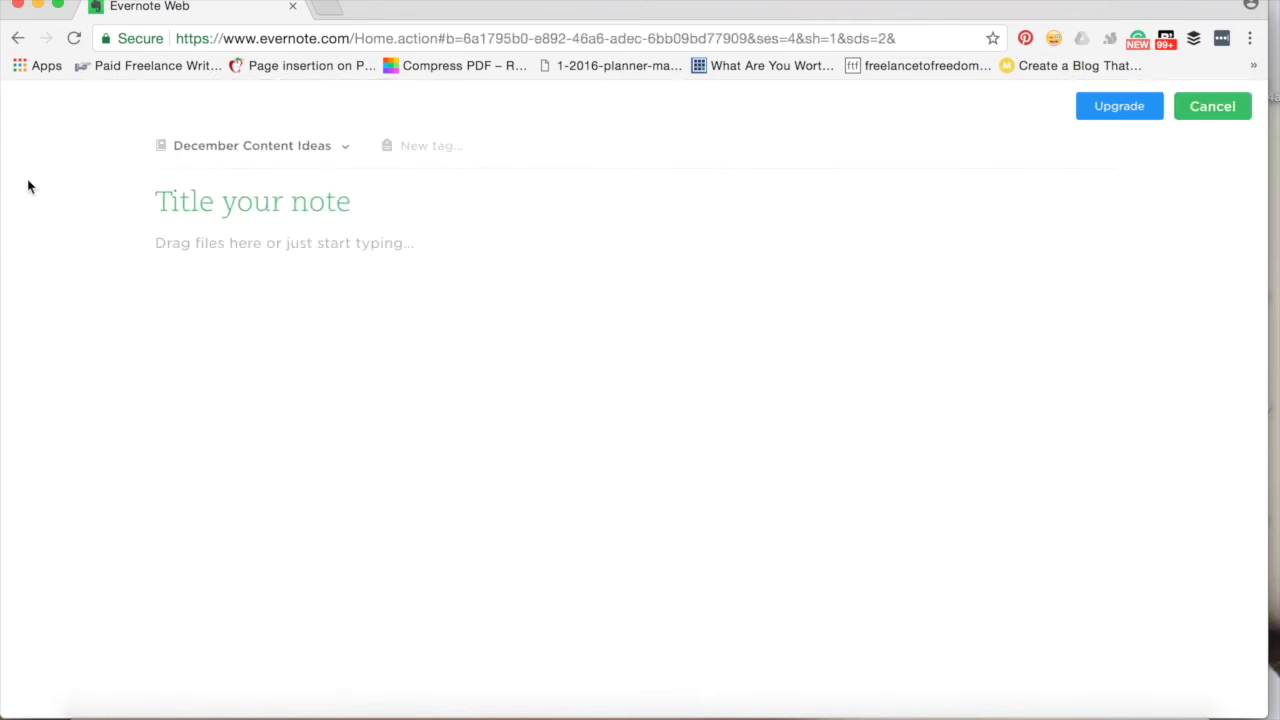
text(Build a Comm)
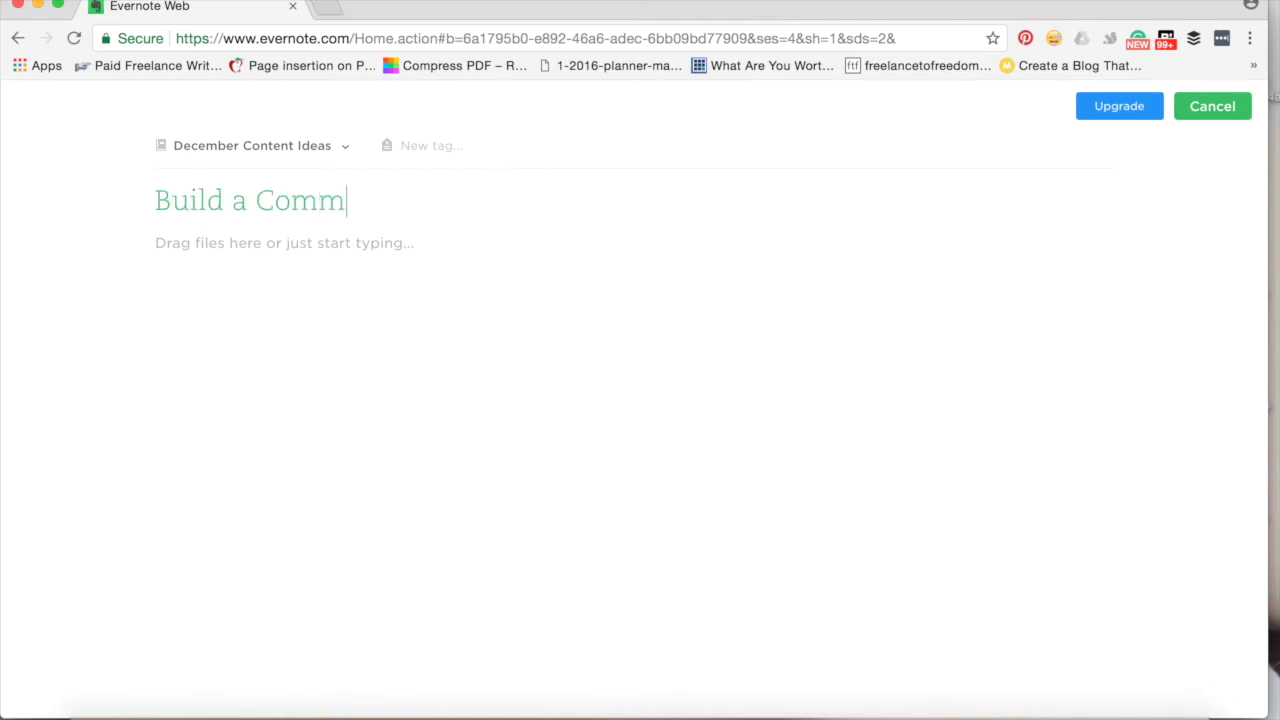
text(unity)
click(913, 243)
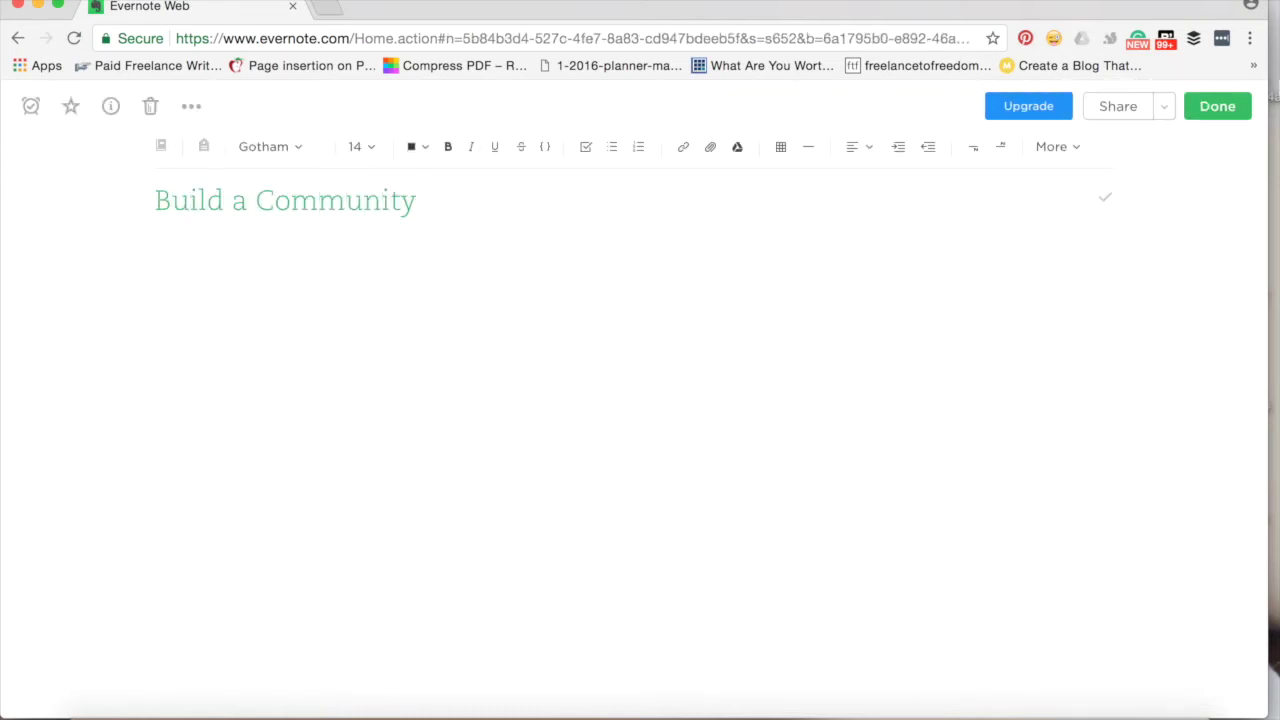
click(1222, 107)
scroll(355, 530, down, 1)
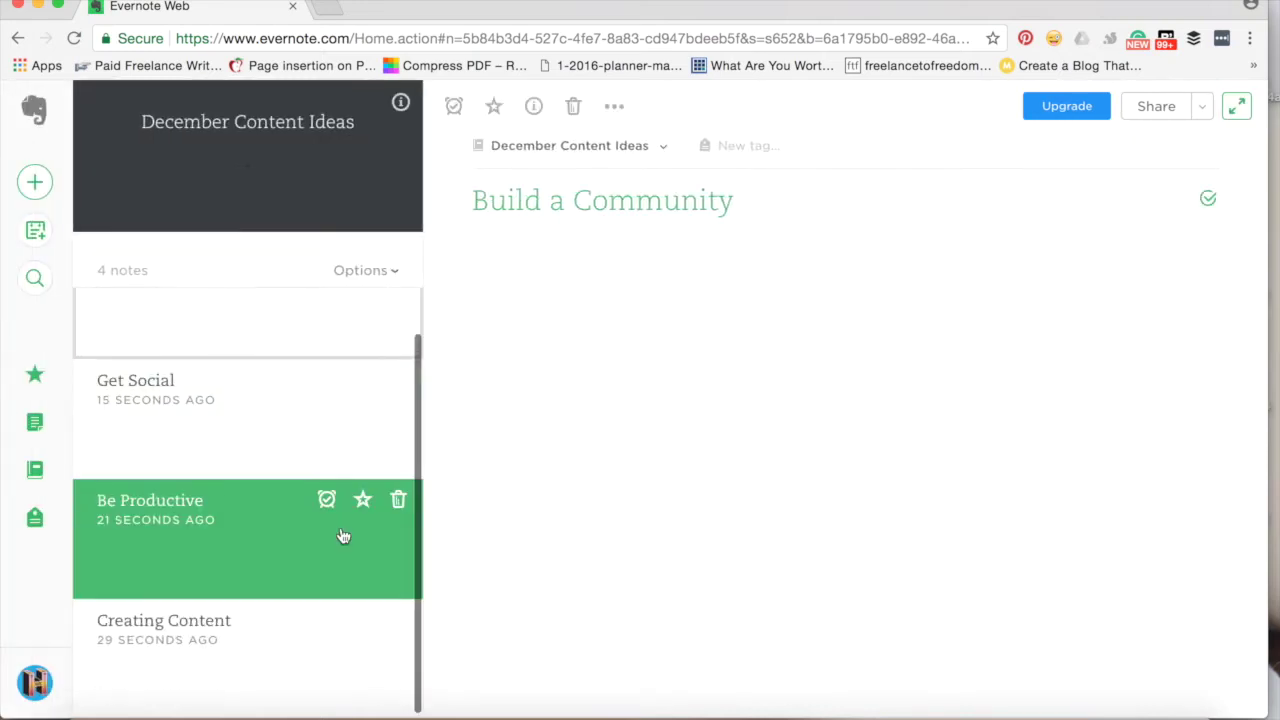
Step: Find the Be Productive note card in the note list and open it
scroll(343, 537, up, 1)
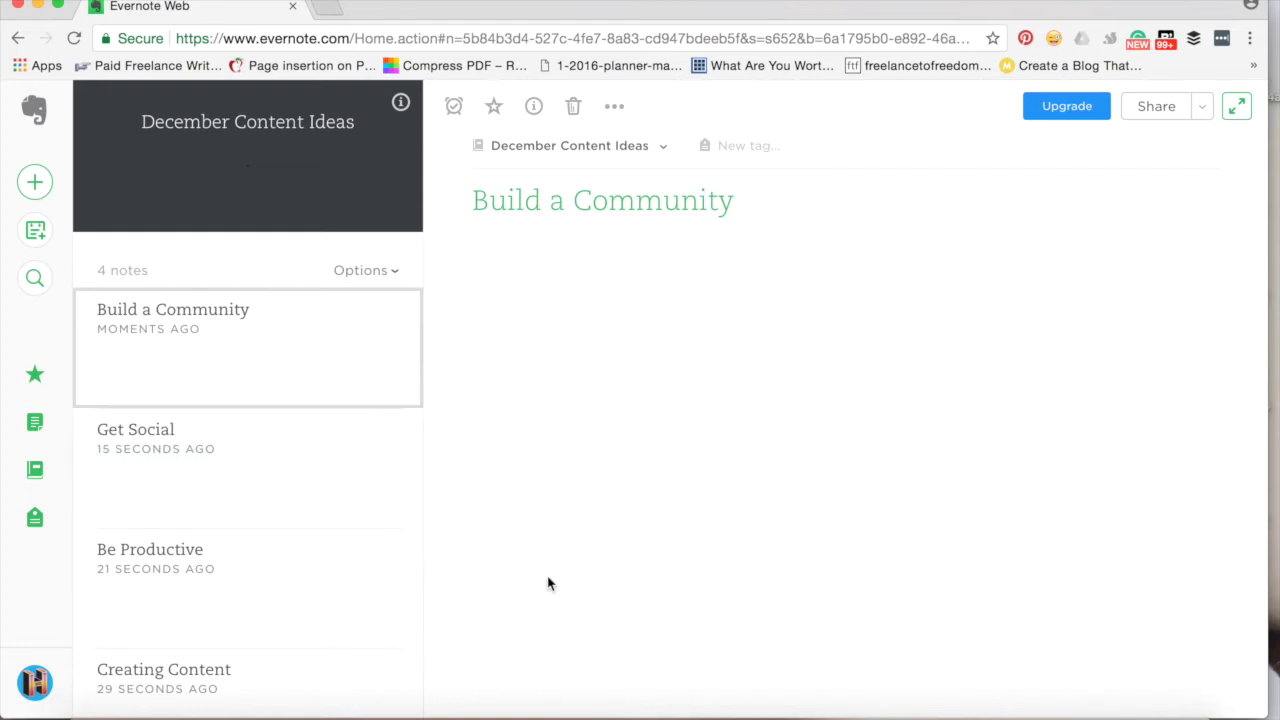
scroll(400, 494, down, 1)
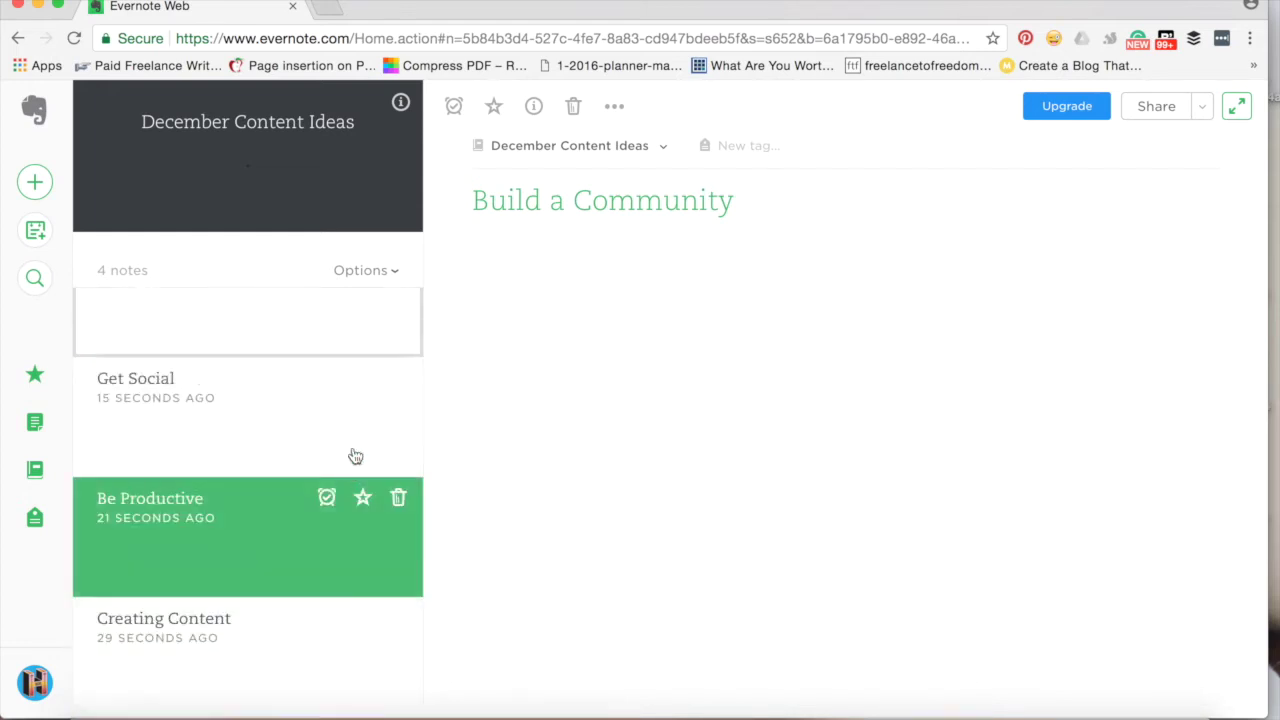
scroll(366, 426, up, 1)
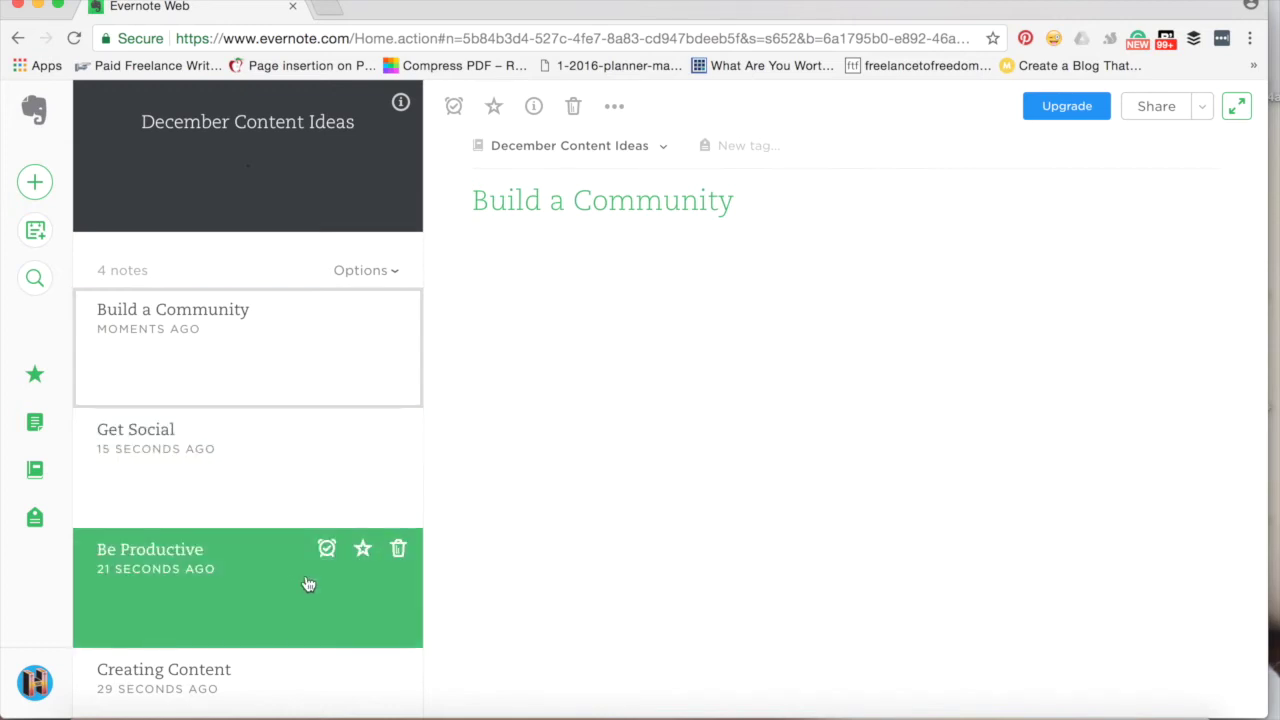
click(306, 581)
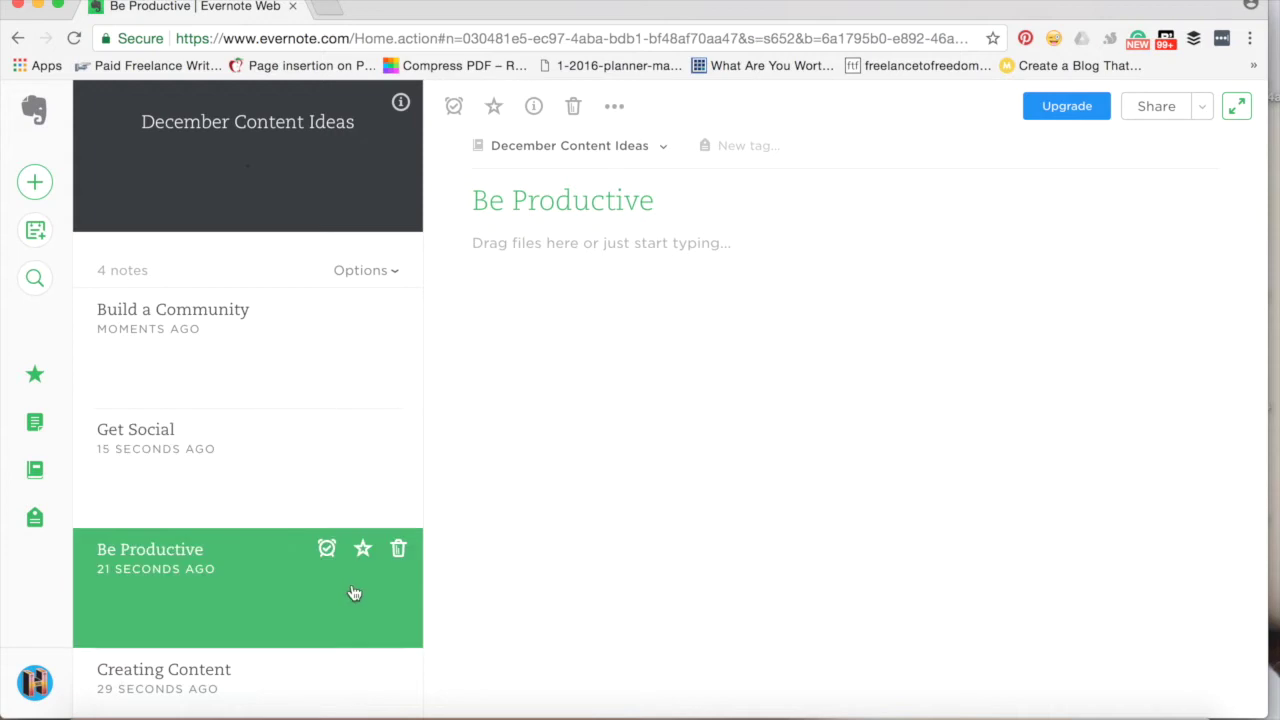
Step: Start a checklist with the social media management tool and Instagram feed planning items
click(610, 250)
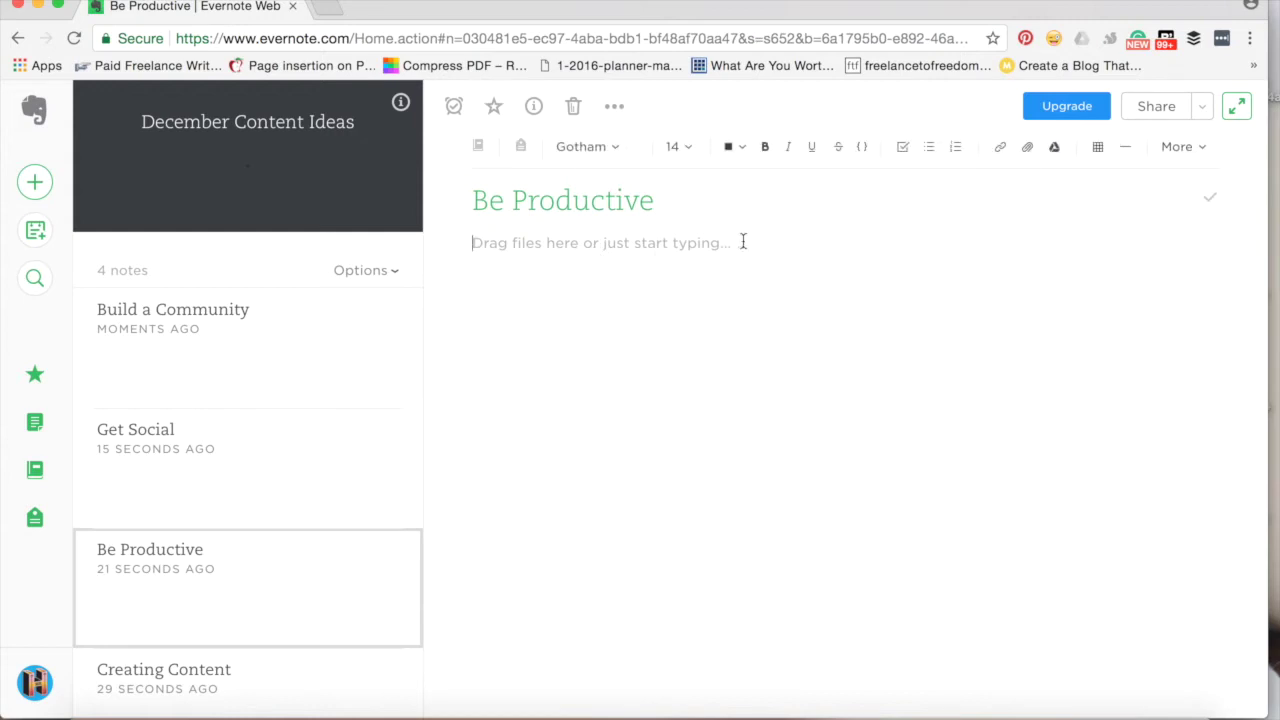
click(905, 148)
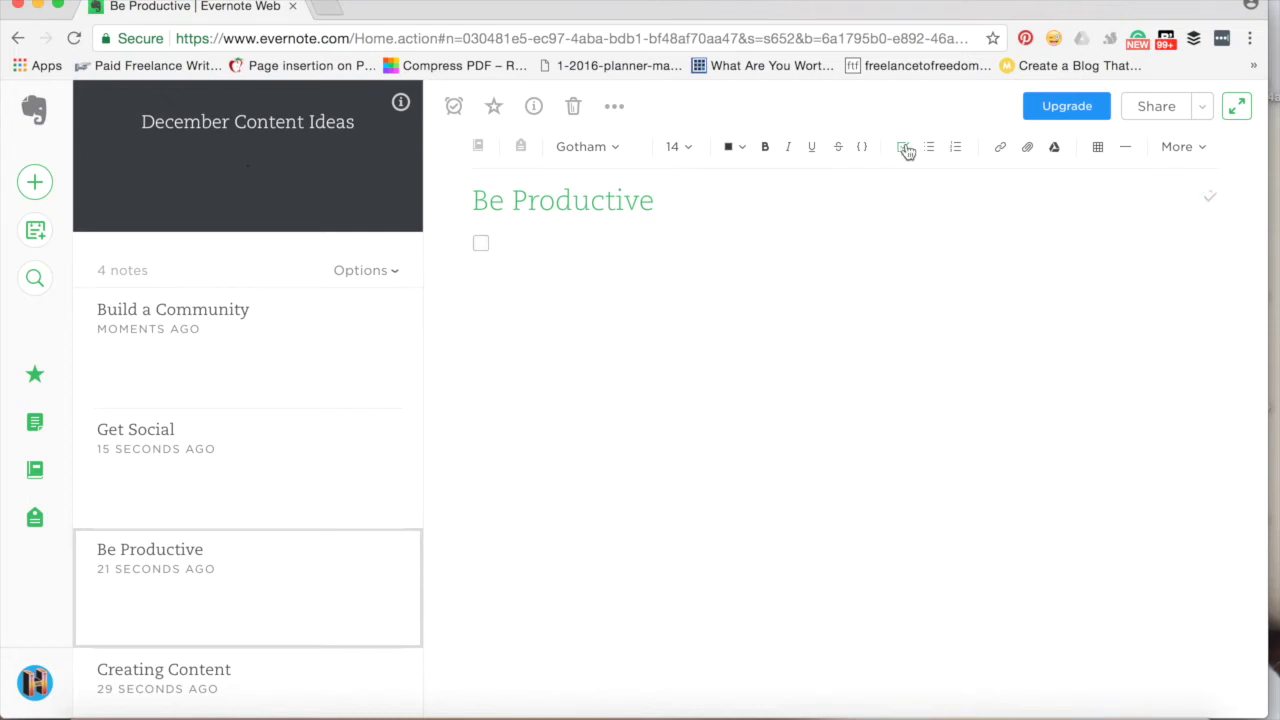
text(Are you using a social media management tool? This is why you should be)
key(Return)
text(How to plan out your Inst)
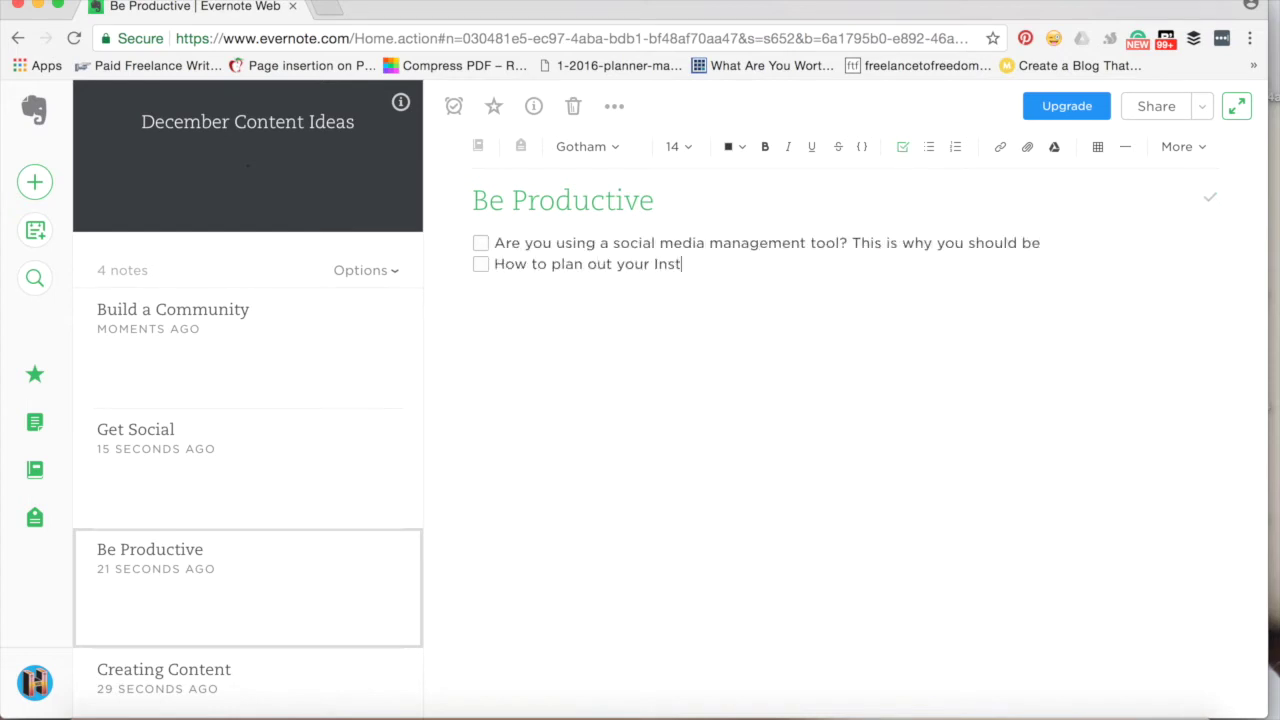
text(agram feed for the week ahead)
key(Return)
Step: Add the Google Analytics, going self-employed and first freelance client items, then select the first item
text(How to understand Google Analytics)
key(Return)
text(What to consider if you're going)
key(BackSpace)
key(BackSpace)
key(BackSpace)
key(BackSpace)
key(BackSpace)
key(BackSpace)
key(BackSpace)
key(BackSpace)
key(BackSpace)
text(want )
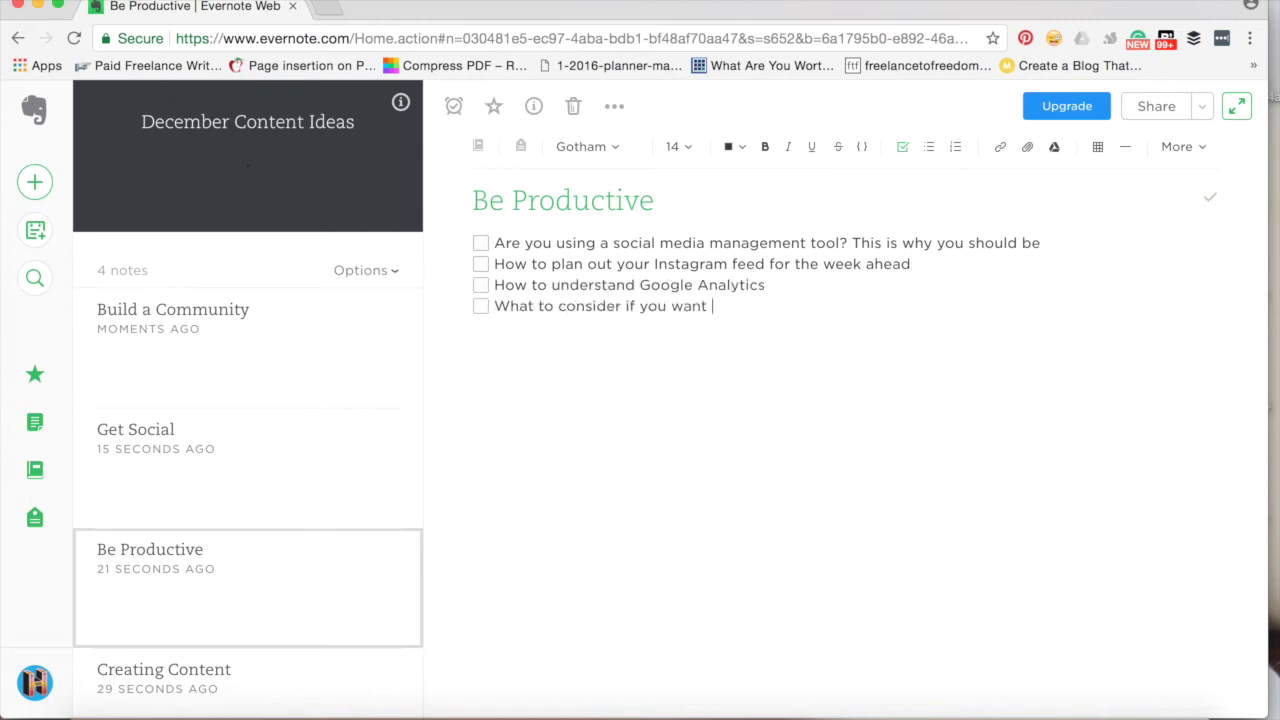
text(to go self-employed)
key(Return)
text(How I got my first freelance client)
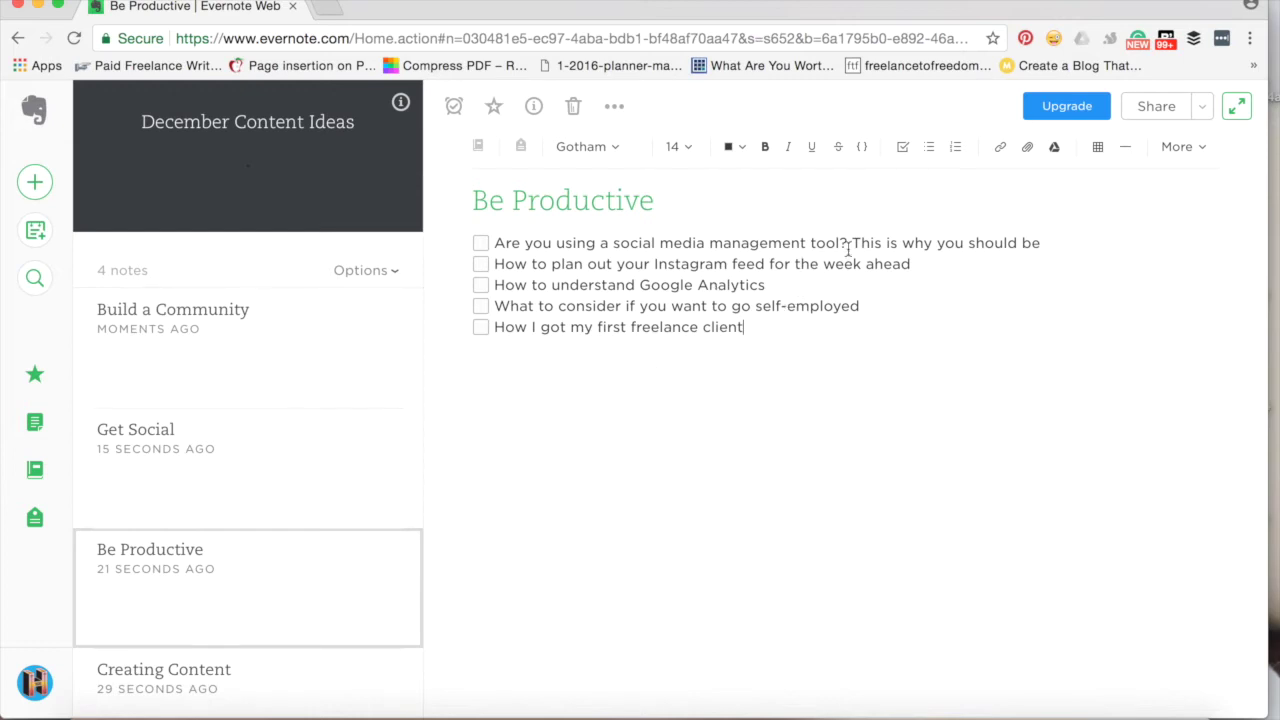
drag(1036, 240, 446, 231)
key(ctrl+c)
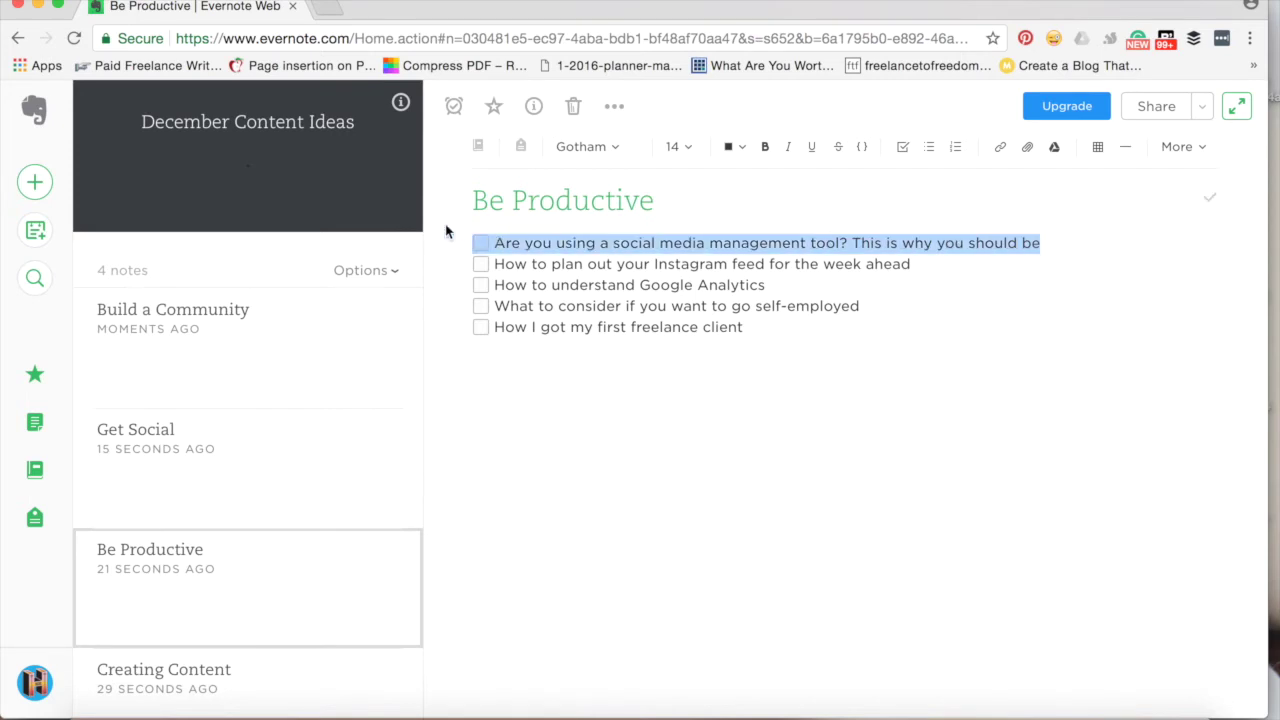
Step: Move the social media tool item into Get Social, then tick off Be Productive's Instagram item
click(243, 488)
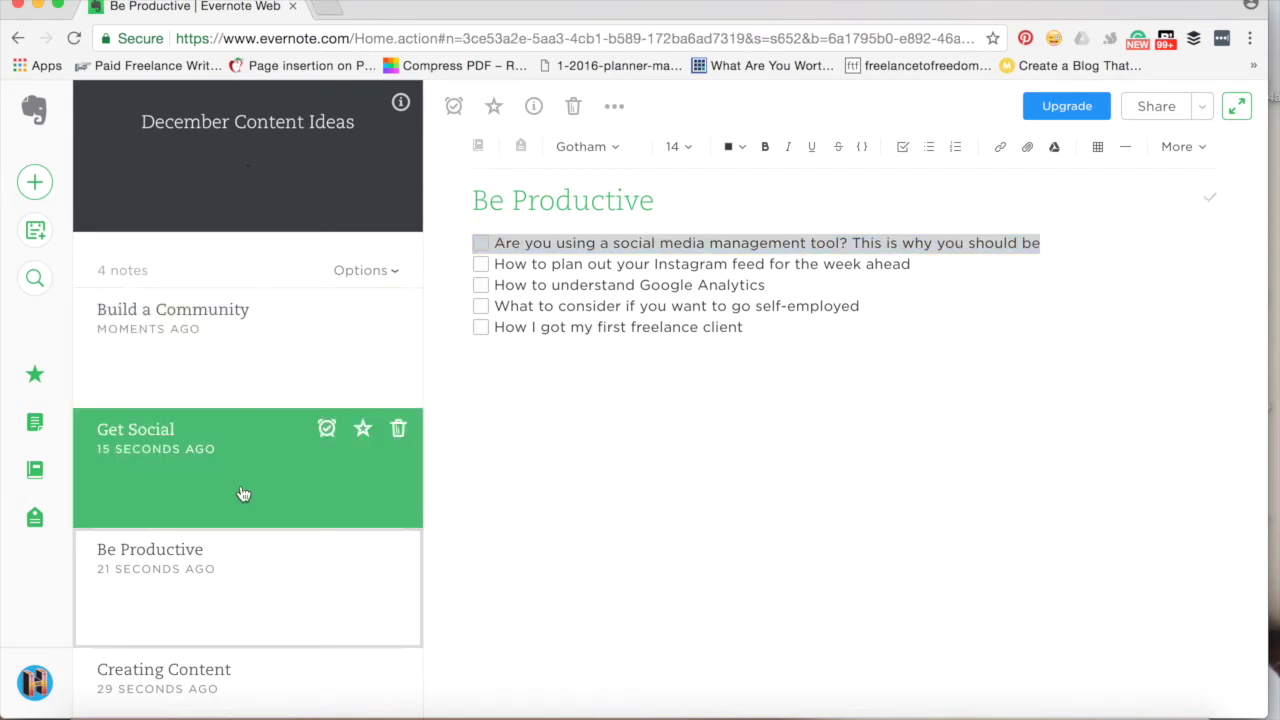
key(ctrl+v)
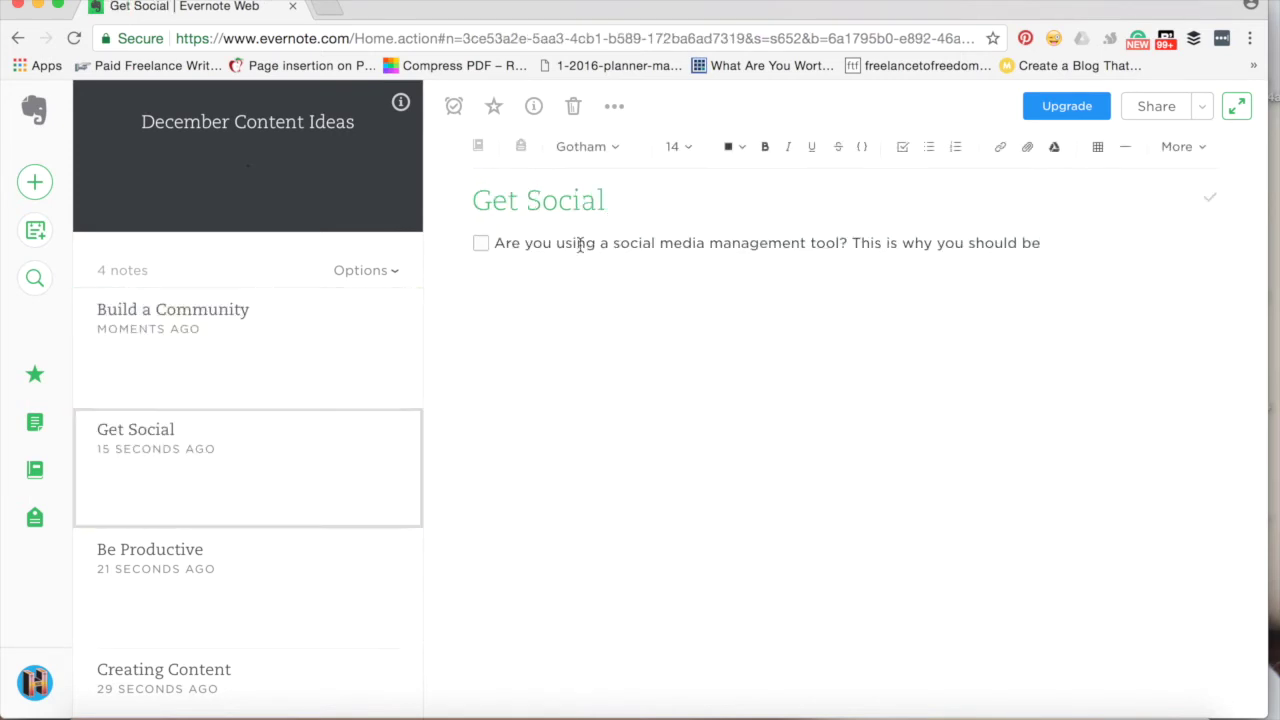
click(243, 592)
drag(1068, 244, 449, 246)
key(ctrl+x)
click(366, 448)
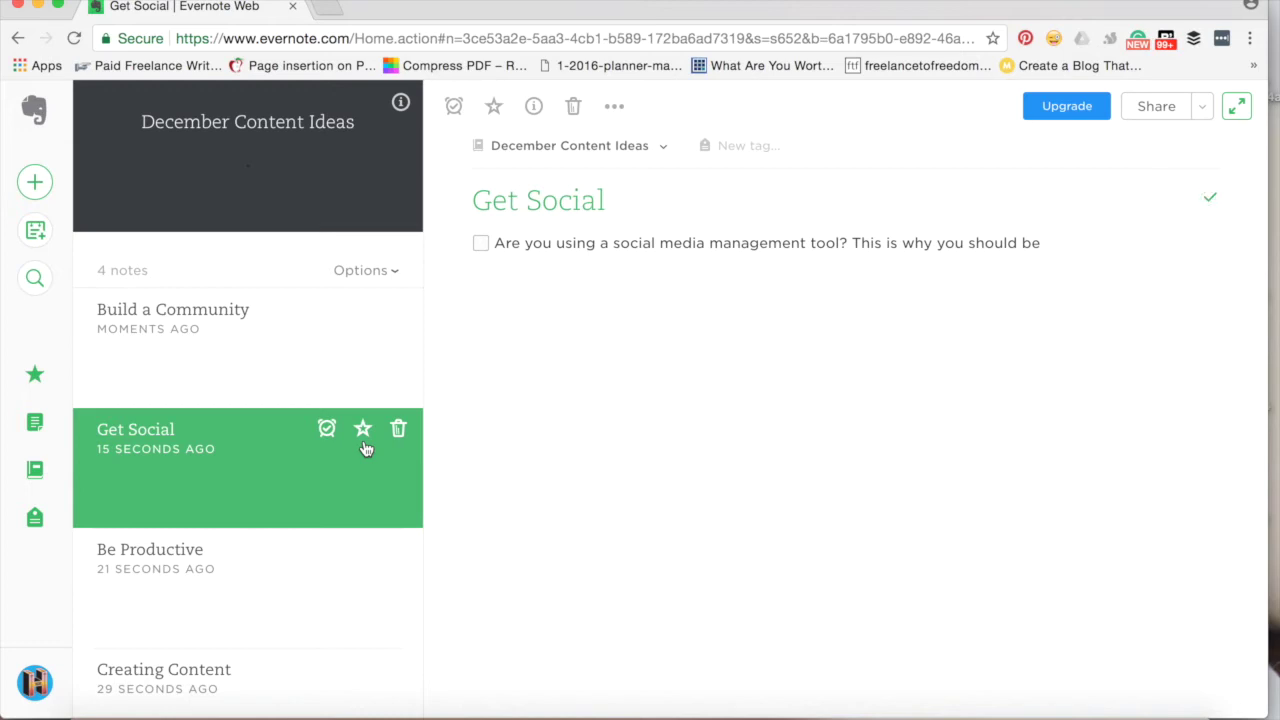
click(245, 572)
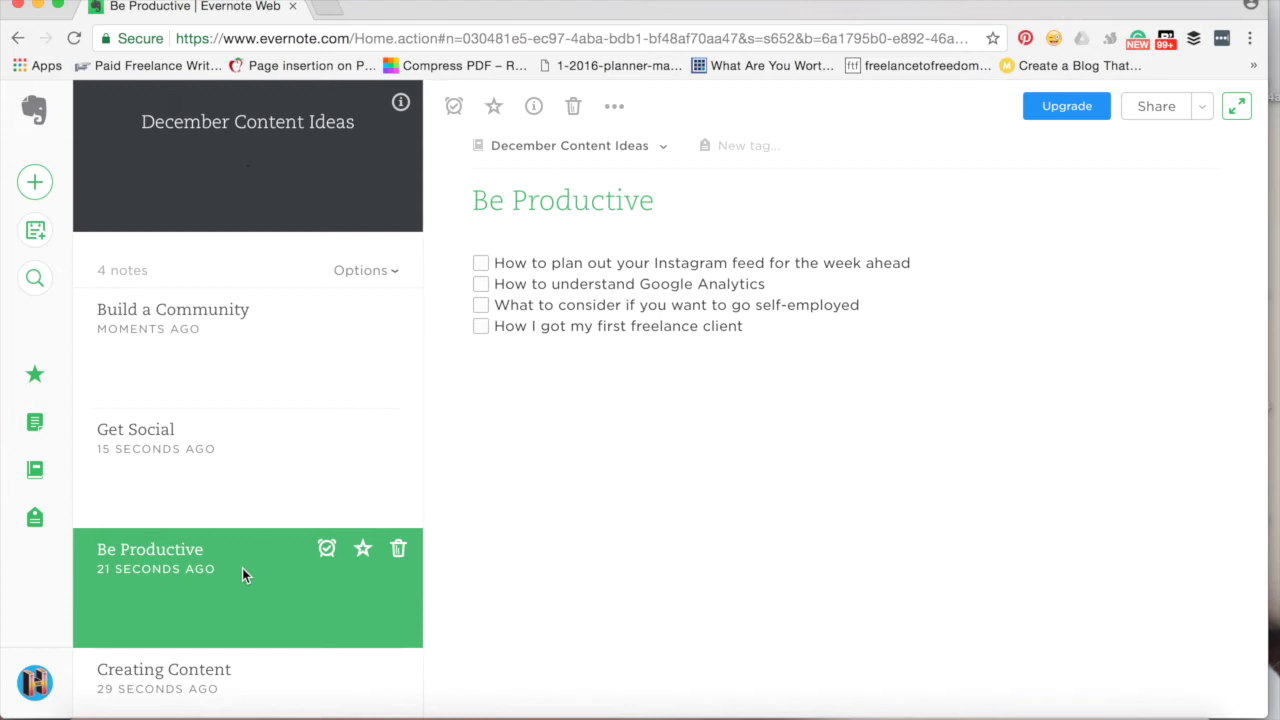
click(480, 265)
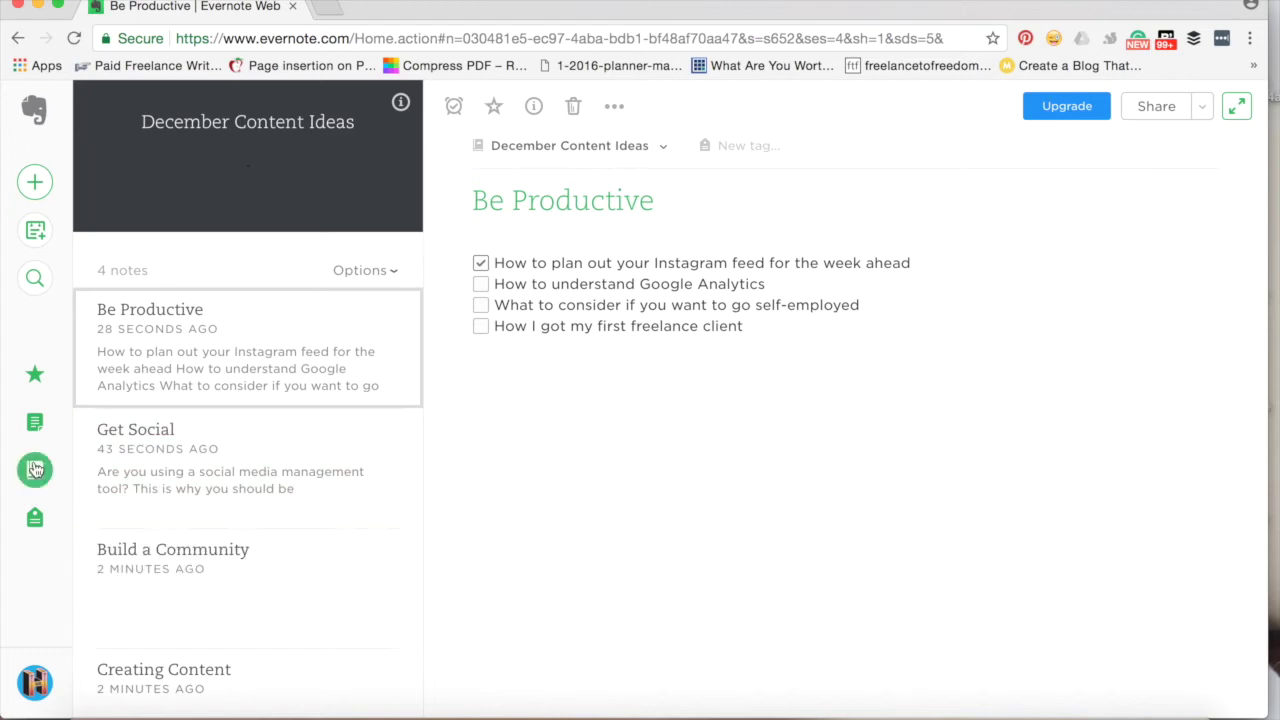
Step: From the Notebooks list, create a new notebook named 'Blogging Breakthrough 2017'
click(35, 469)
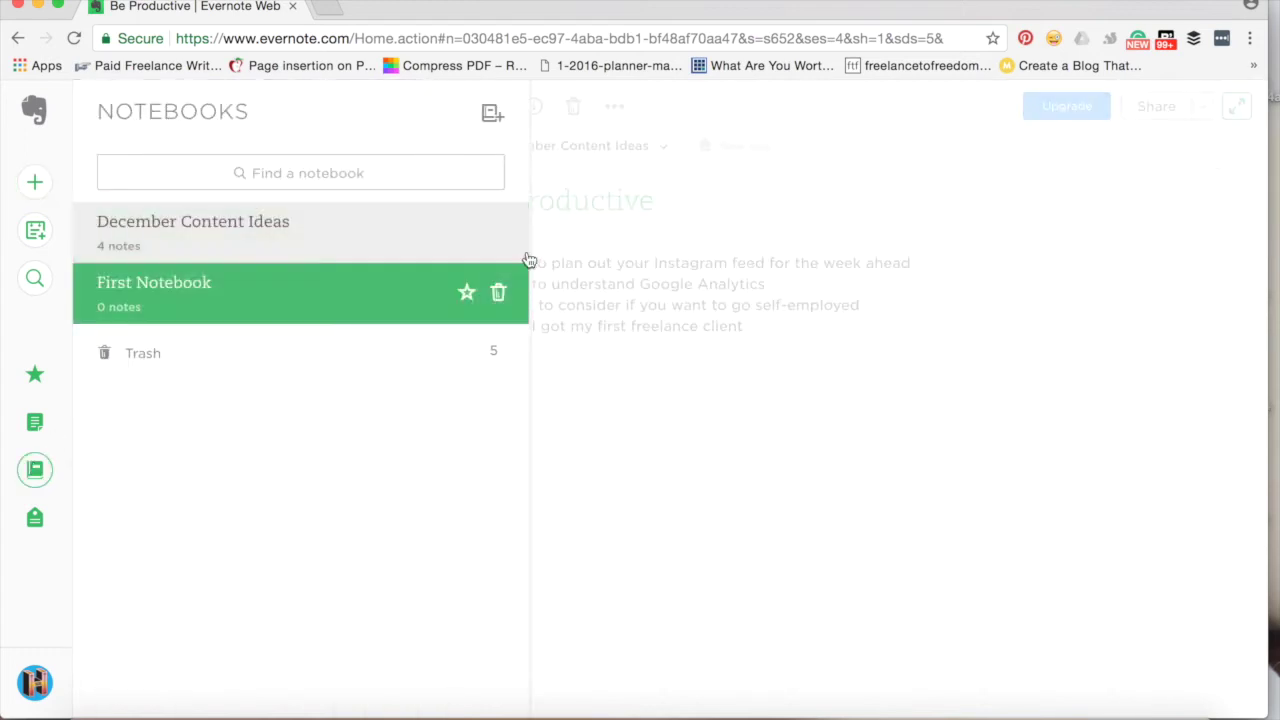
click(493, 113)
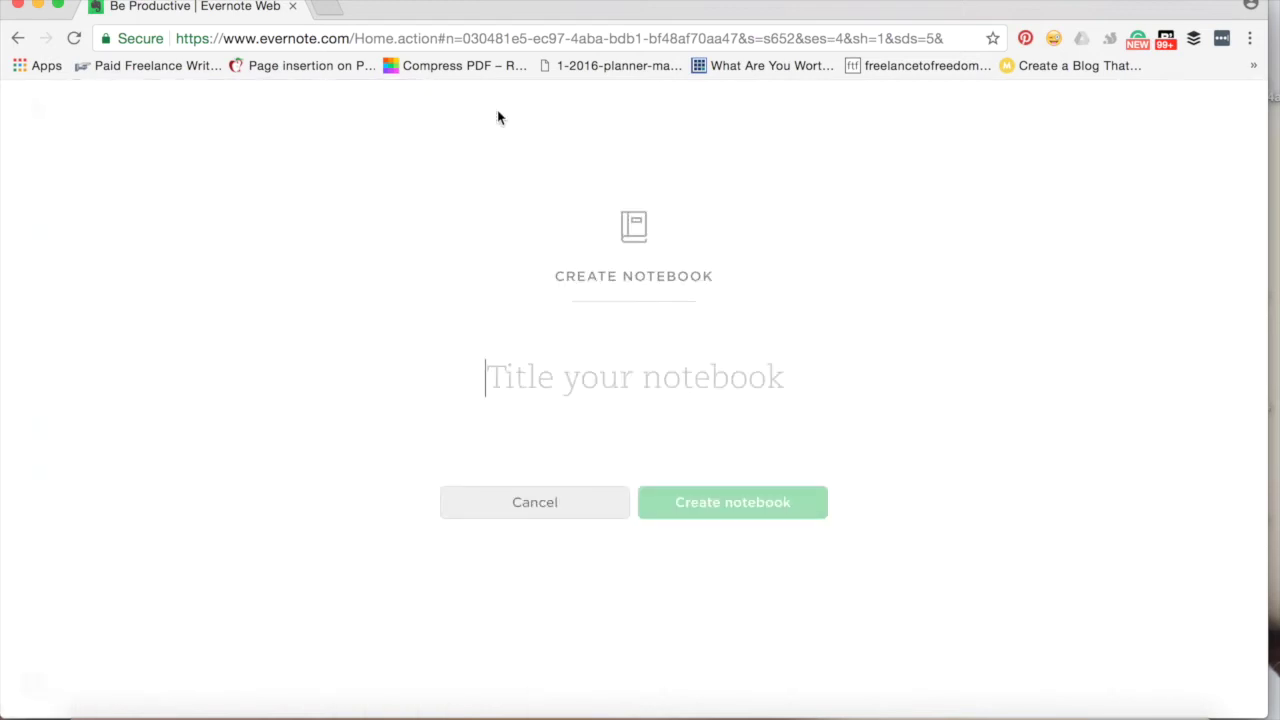
text(Blogging Breakthrough 2017)
click(691, 503)
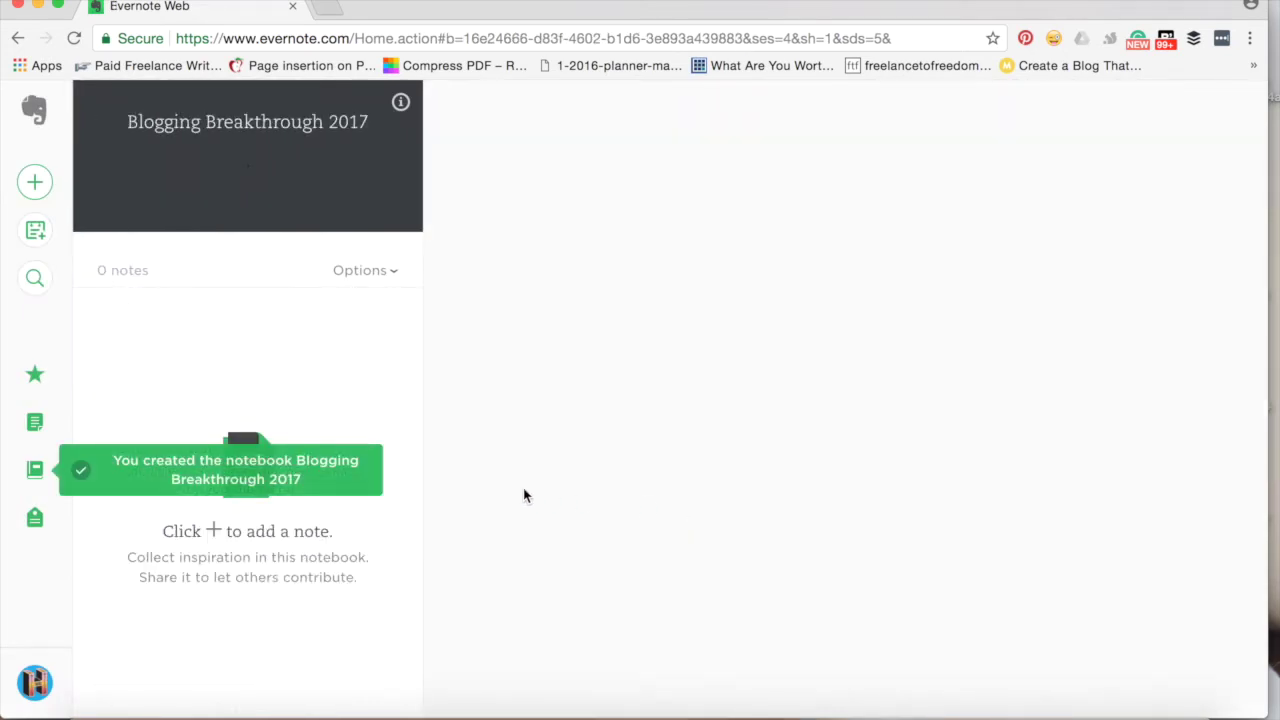
Step: Add a note titled 'December 2017' and turn its first body line into a checklist item
click(36, 184)
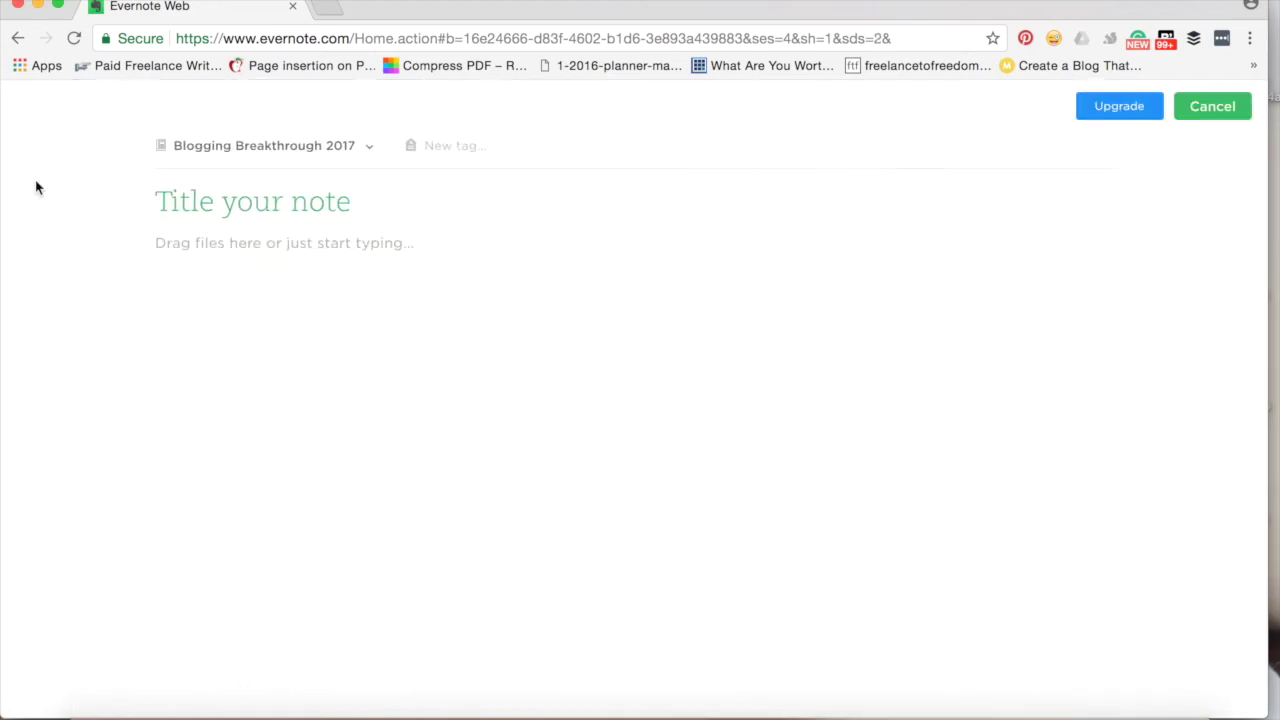
text(December)
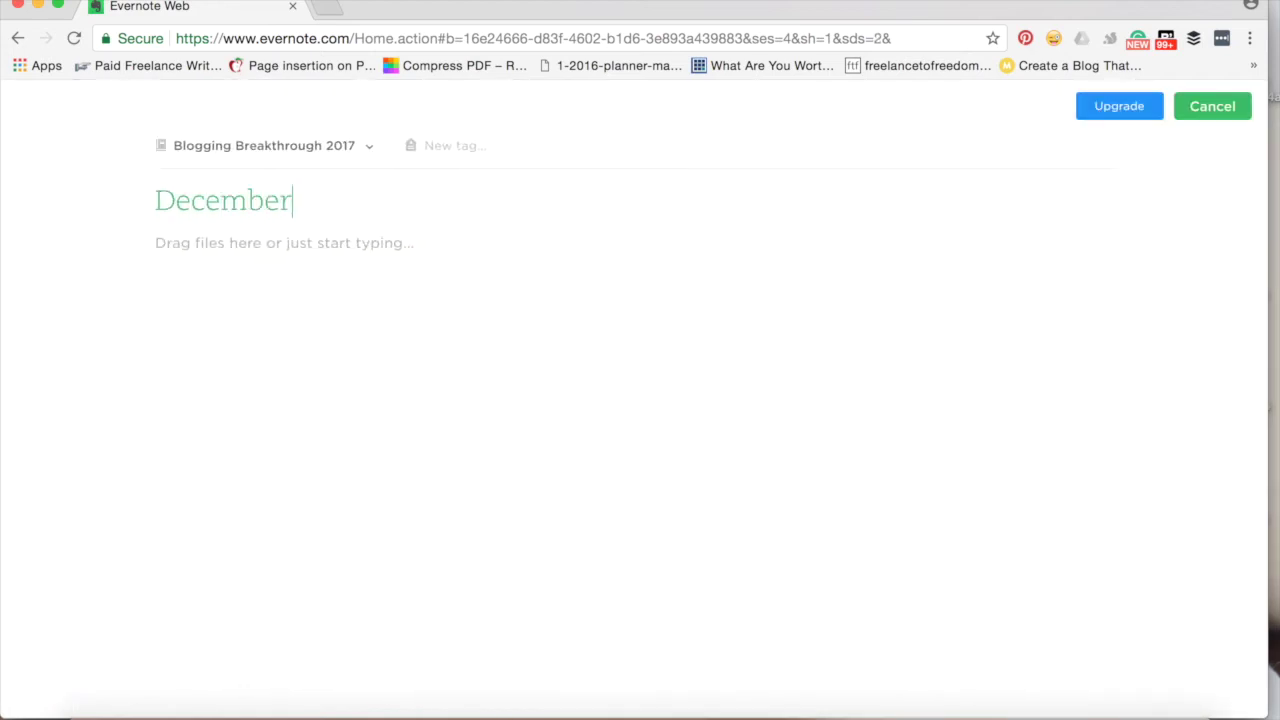
text( 2017)
key(Return)
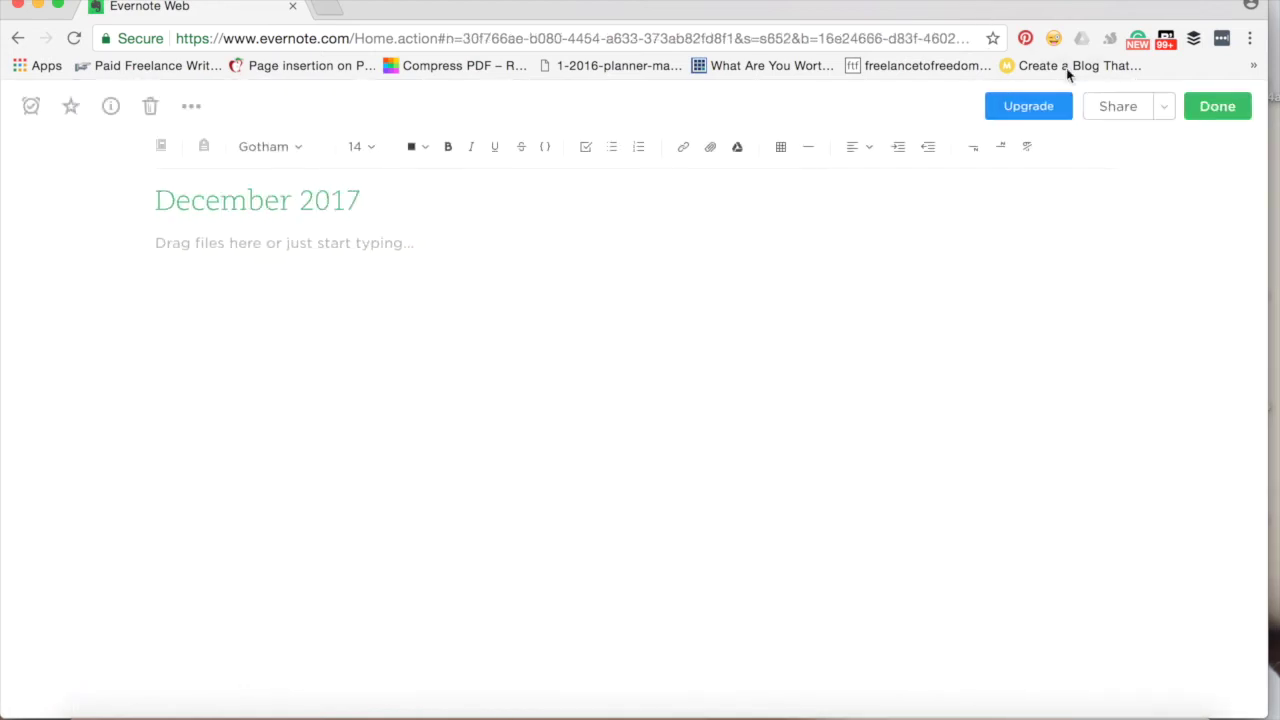
click(1192, 110)
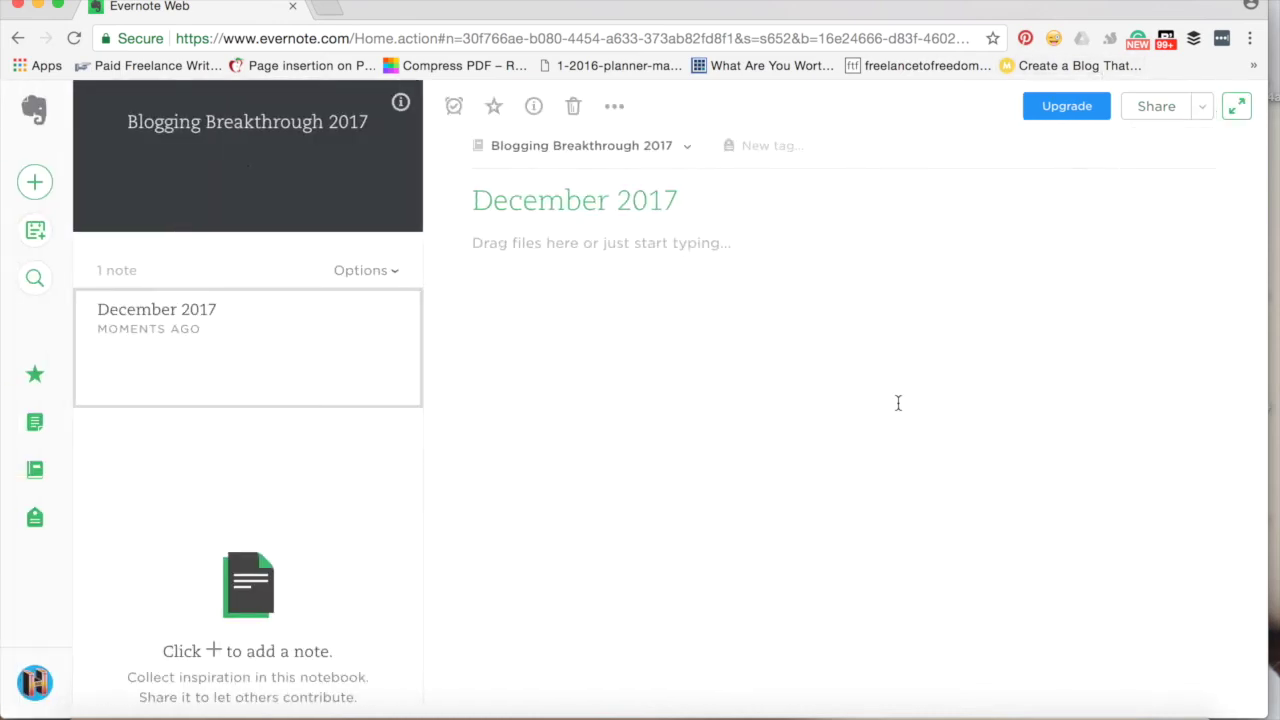
click(630, 322)
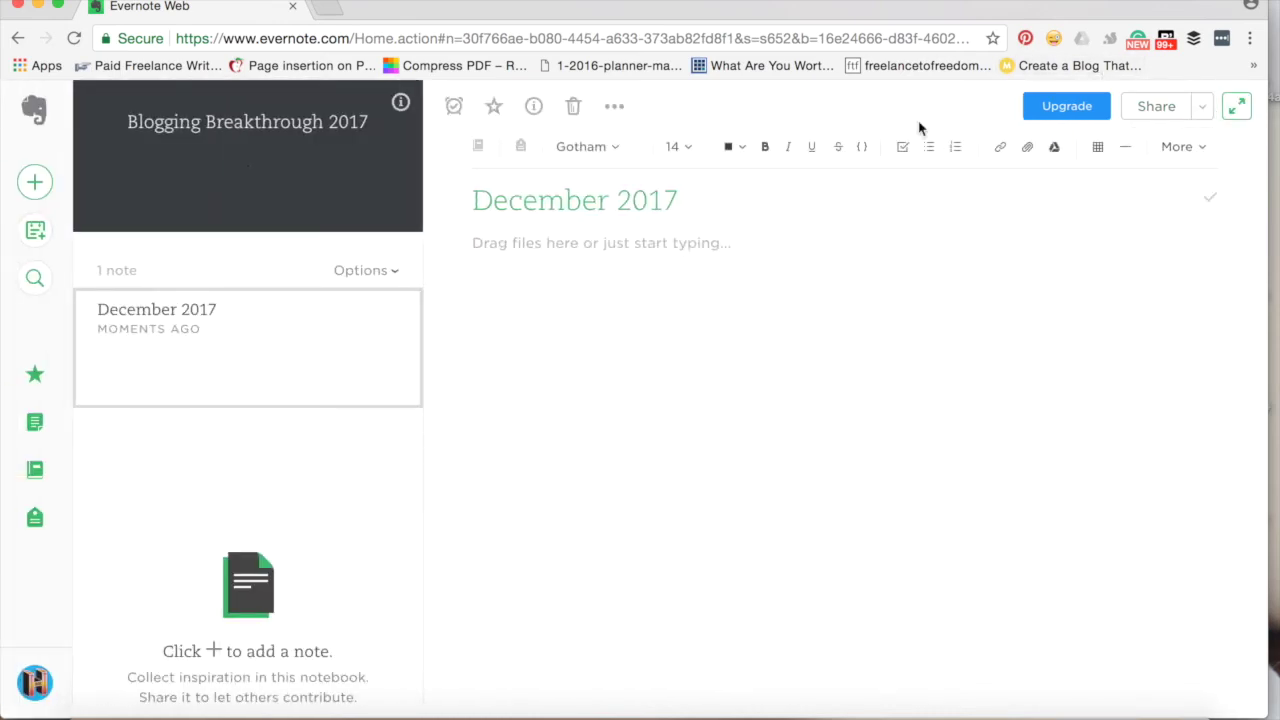
click(903, 150)
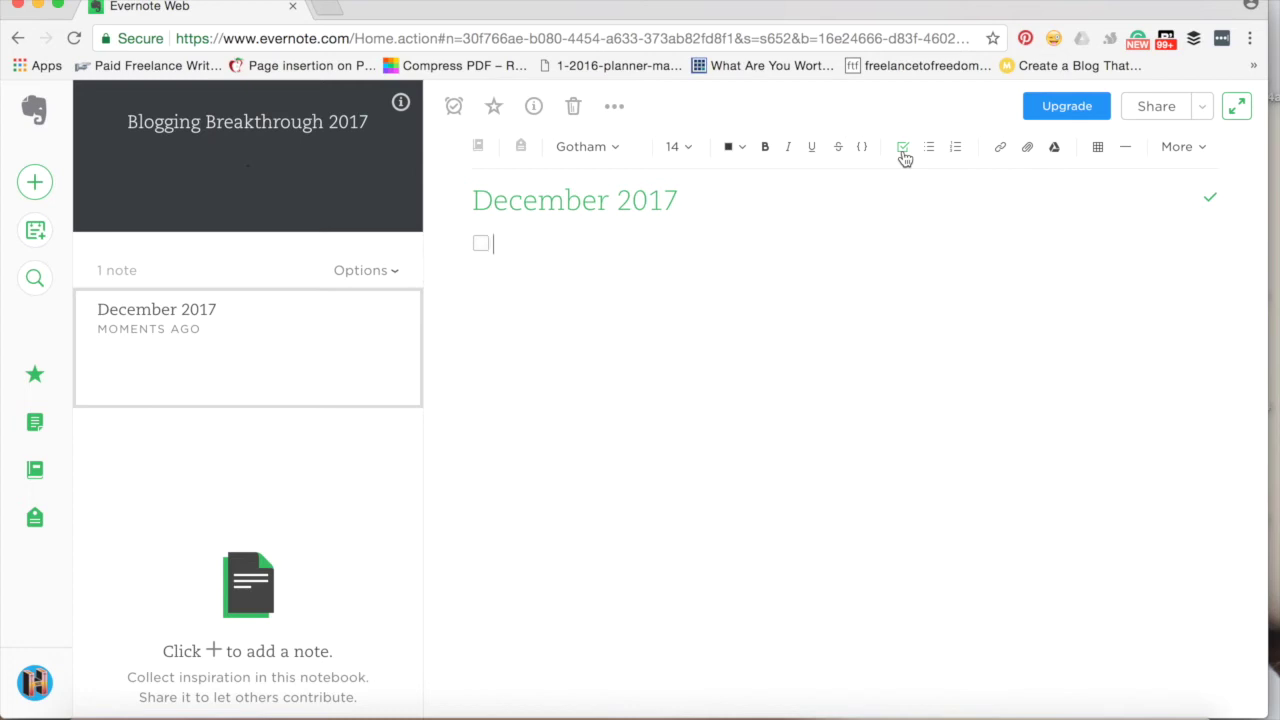
Step: List Front cover image, Contents page image, and the first writer's proof, send and pictures tasks
text(Front cover image)
key(Return)
text(Contents page image)
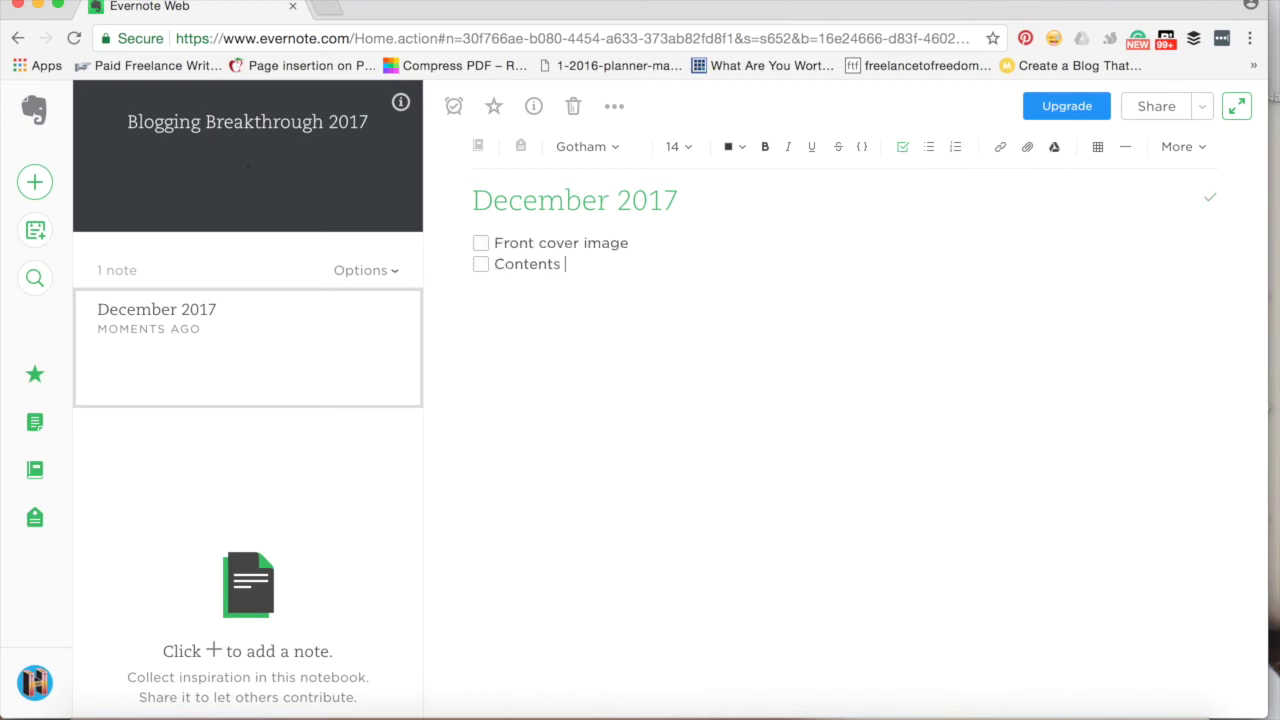
key(Return)
text(Proof j)
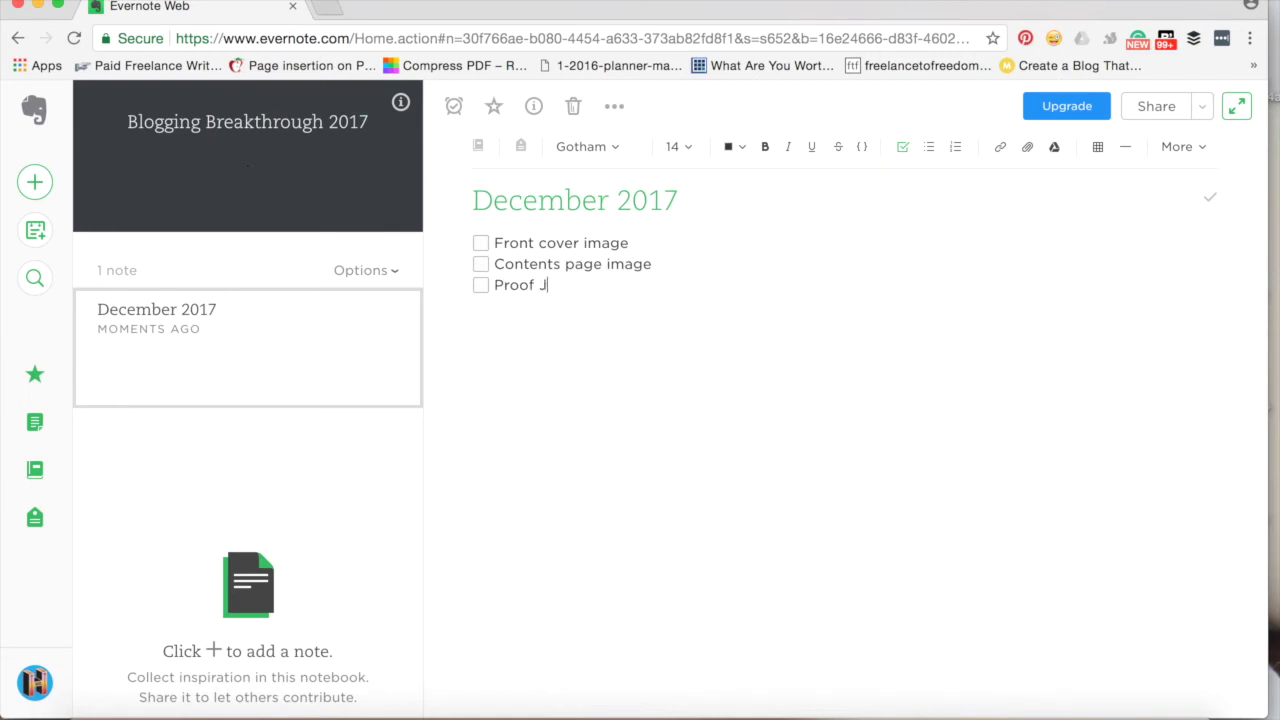
text(udith article)
key(Return)
text(Send Judith article)
key(Return)
text(Pictures for Judith article)
Step: Duplicate the three article tasks and rename them for the second writer
key(shift+Home)
key(shift+Up)
key(shift+Up)
key(ctrl+c)
key(Right)
key(Return)
key(ctrl+v)
double_click(559, 348)
text(Kara)
double_click(558, 370)
text(Kara)
double_click(606, 392)
text(Kara)
Step: Paste another copy and edit it into 'Write & proof my article', send and pictures tasks for my article
key(End)
key(Return)
key(ctrl+v)
double_click(535, 416)
text(Write & proof my article)
double_click(699, 413)
key(shift+End)
key(BackSpace)
double_click(560, 436)
text(my)
double_click(606, 457)
text(my)
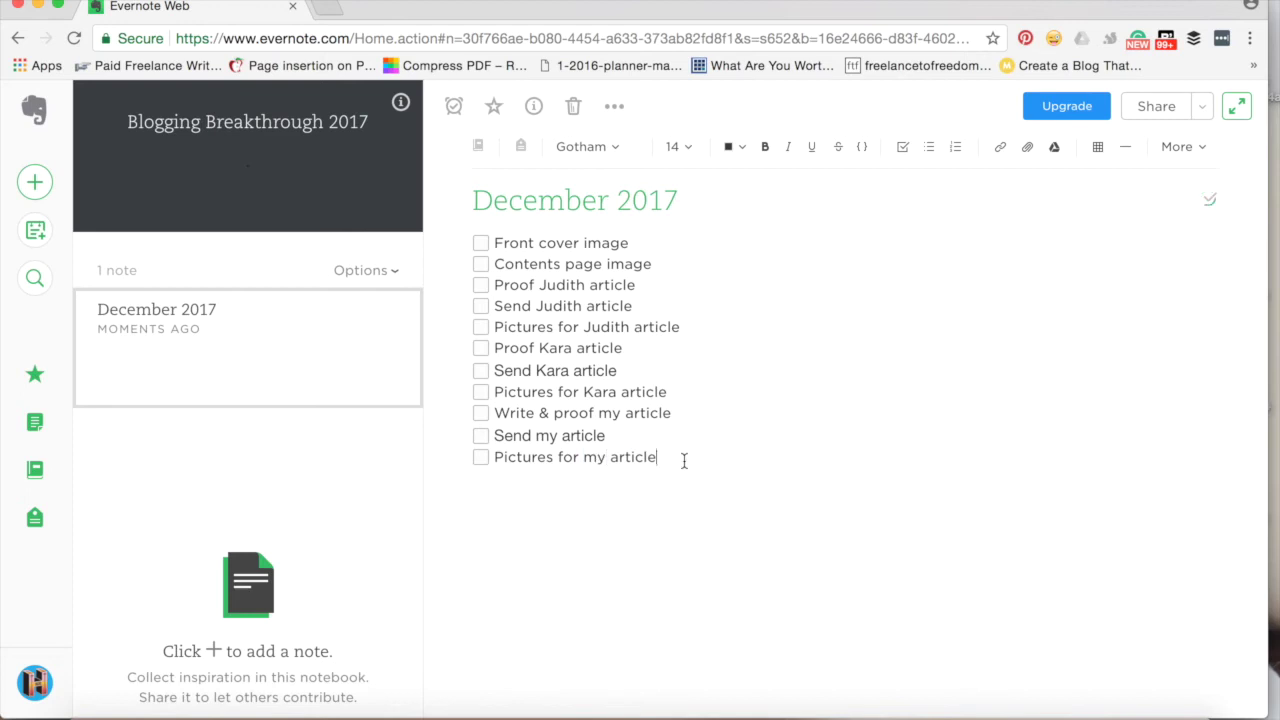
Step: Add 'Proof interview', 'Send interview' and 'Pictures etc. for interview' items
key(Return)
text(Proof interview)
key(Return)
text(Send interview)
key(Return)
text(Pictures etc. for interview)
Step: Insert an 'Editor's letter' item after Contents page image
click(652, 264)
key(Return)
text(Editor's letter)
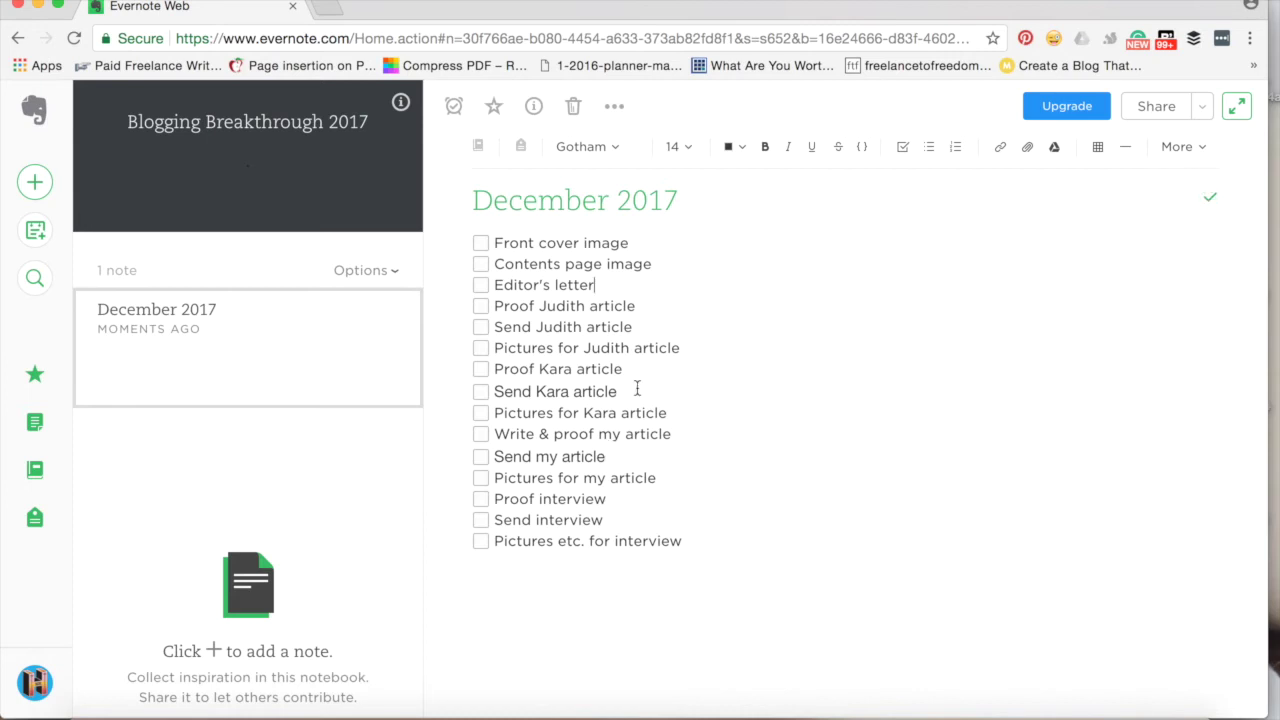
Step: Strike through the second writer's proof, send and pictures article tasks
drag(683, 410, 462, 379)
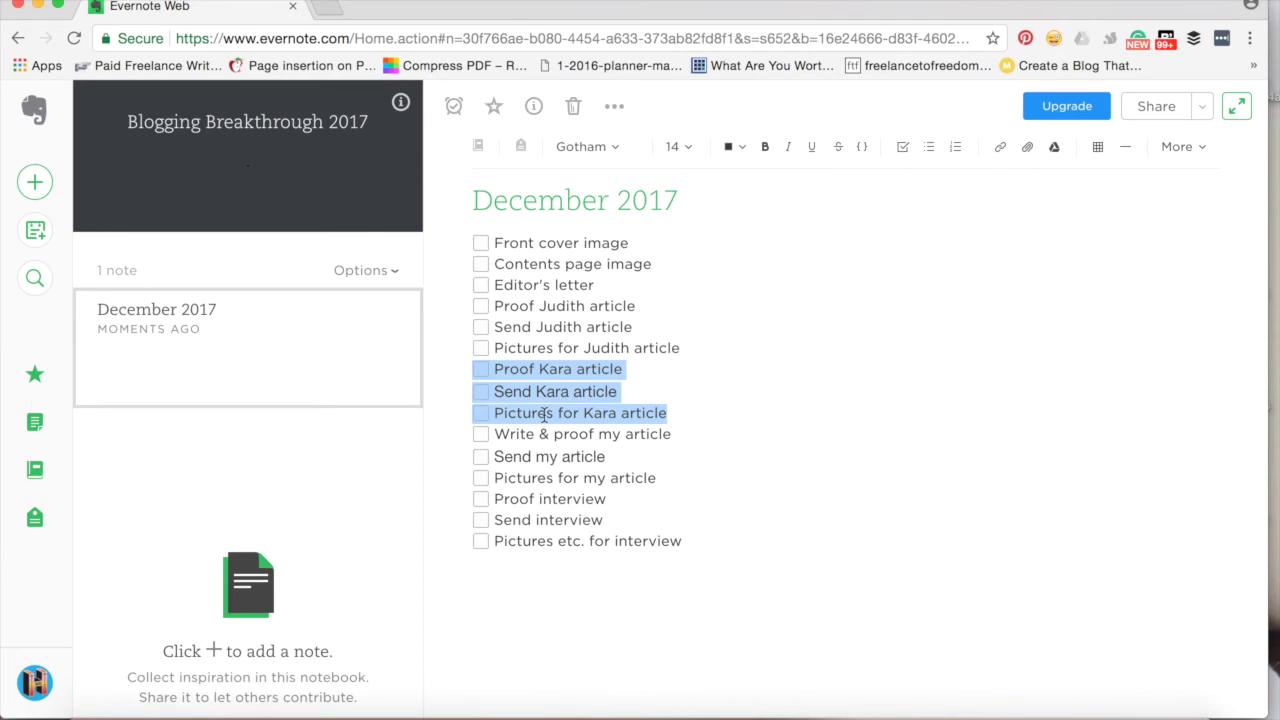
click(620, 416)
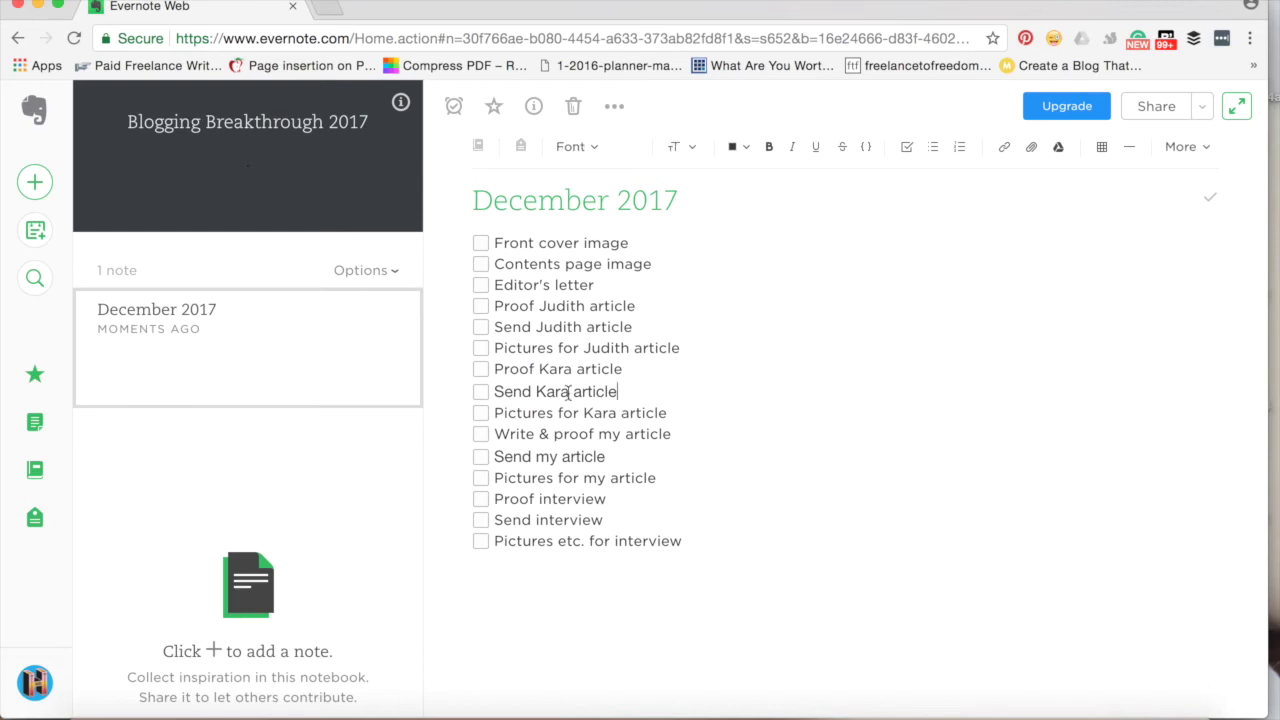
drag(657, 409, 474, 386)
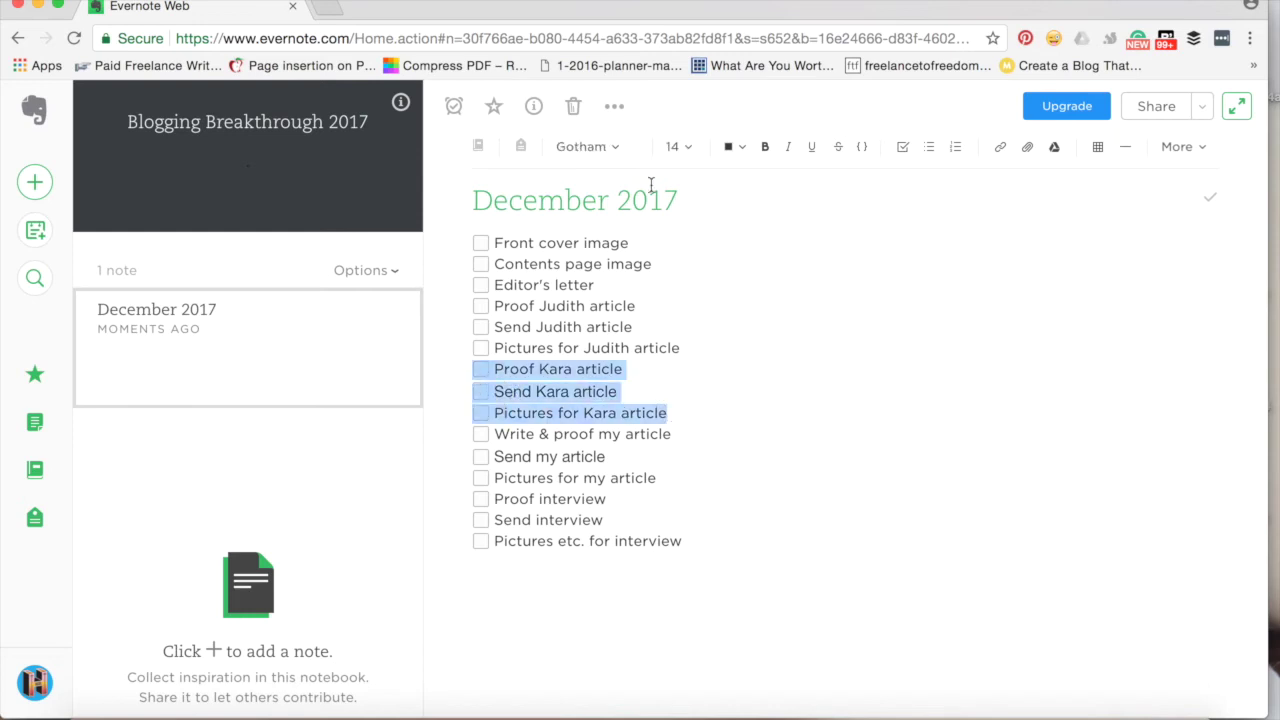
click(839, 148)
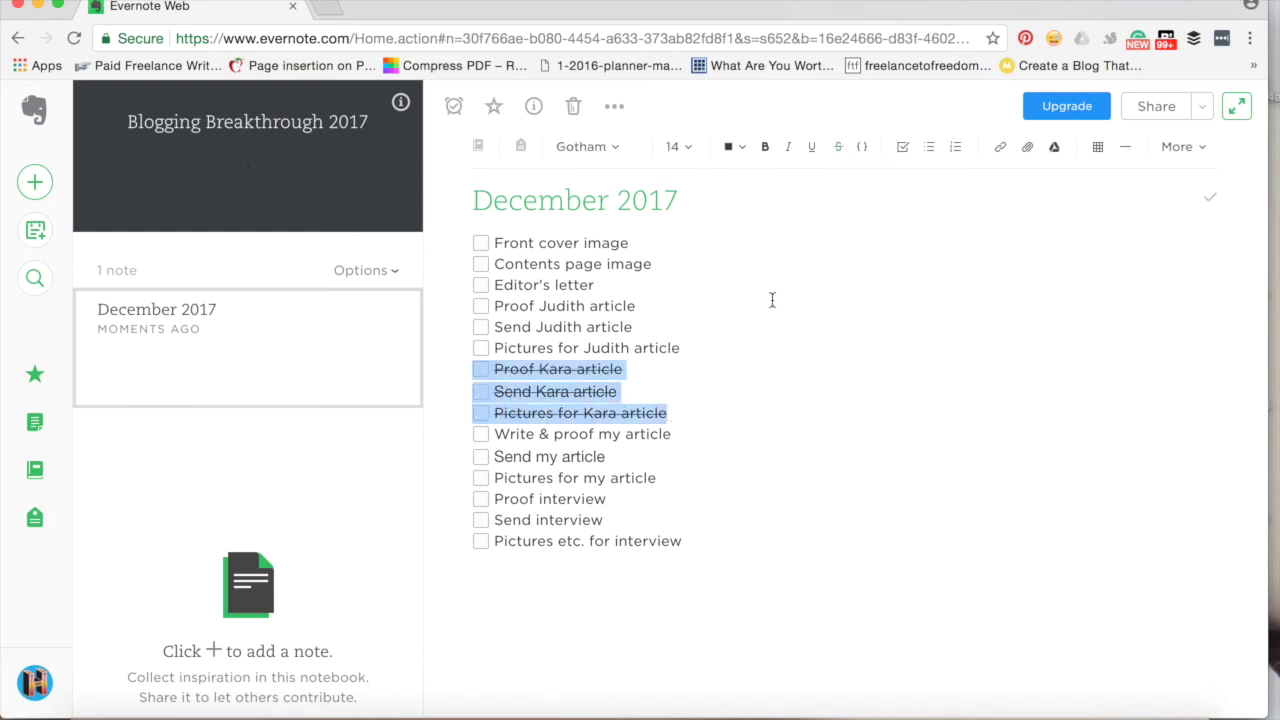
click(772, 355)
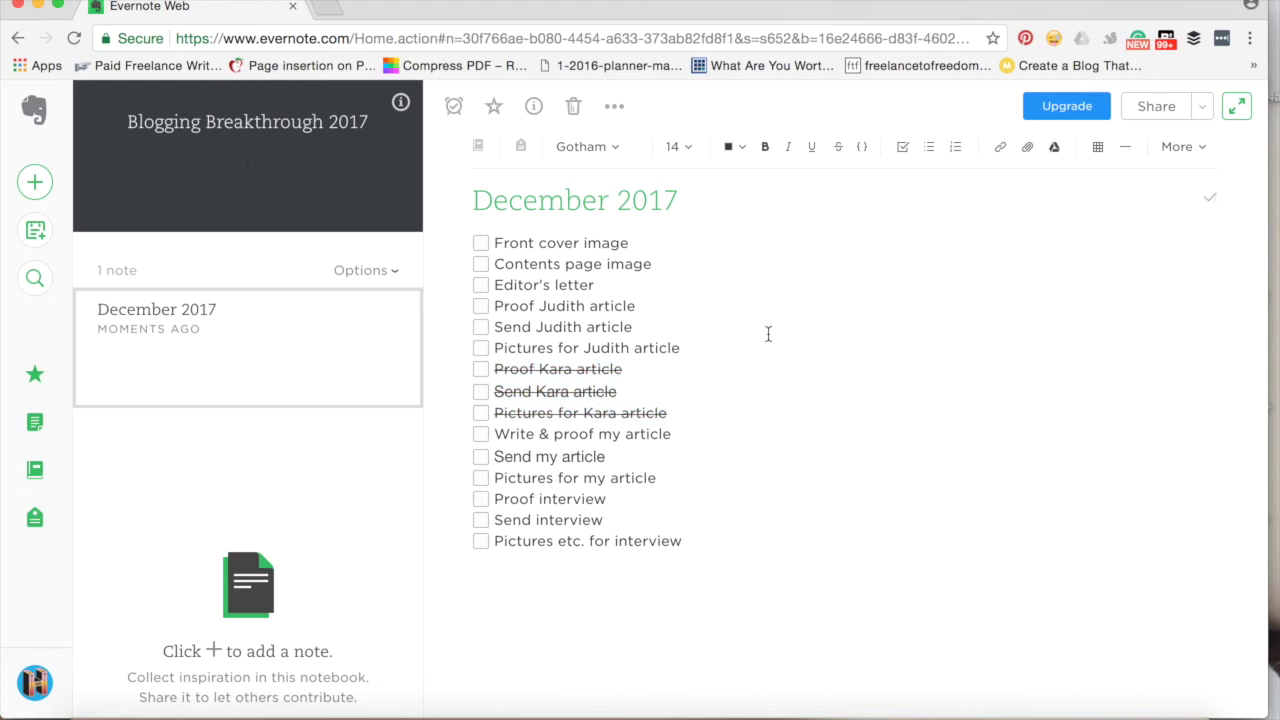
Step: Retitle the note to 'December 2017 Tuesday 12th'
click(689, 203)
text(Tuesday 12th)
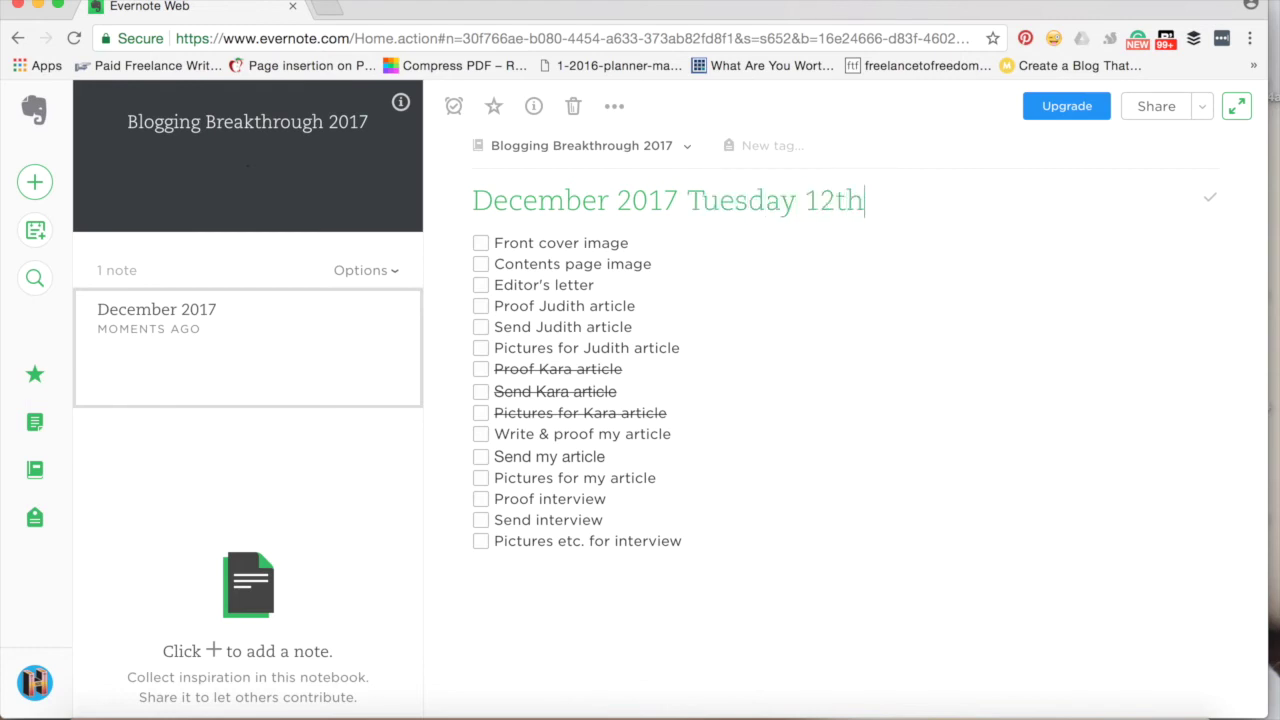
click(759, 440)
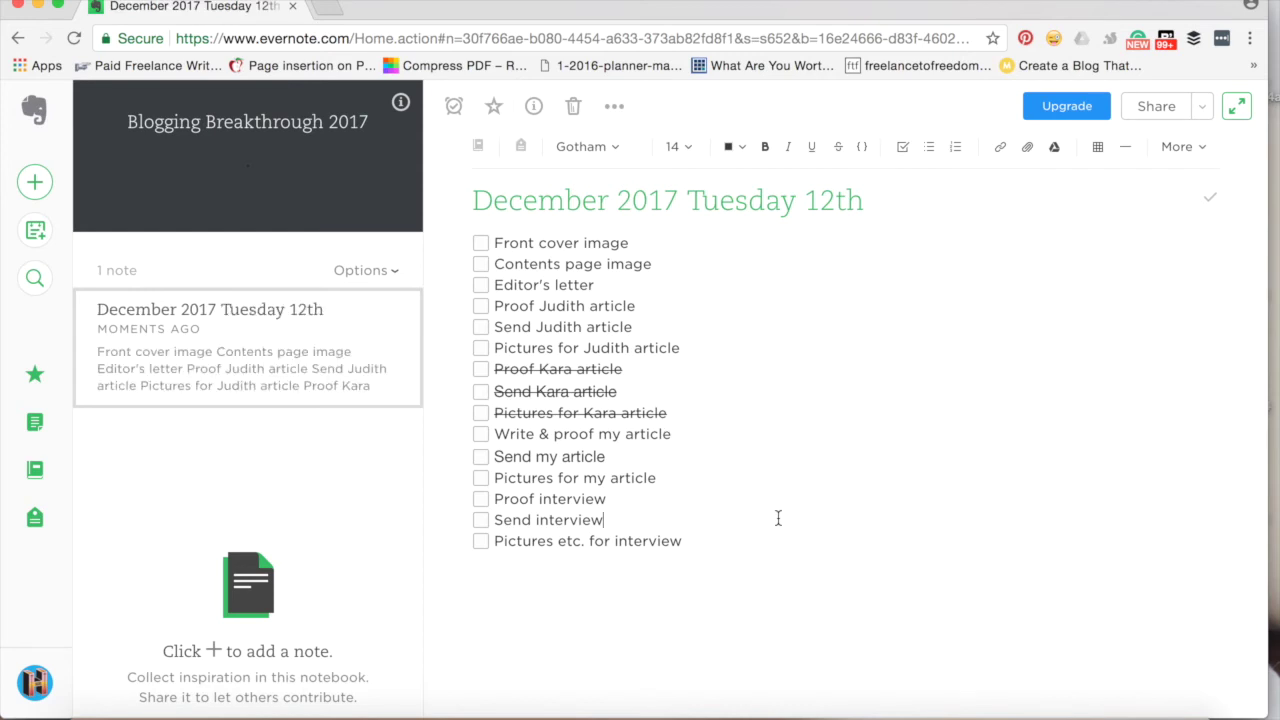